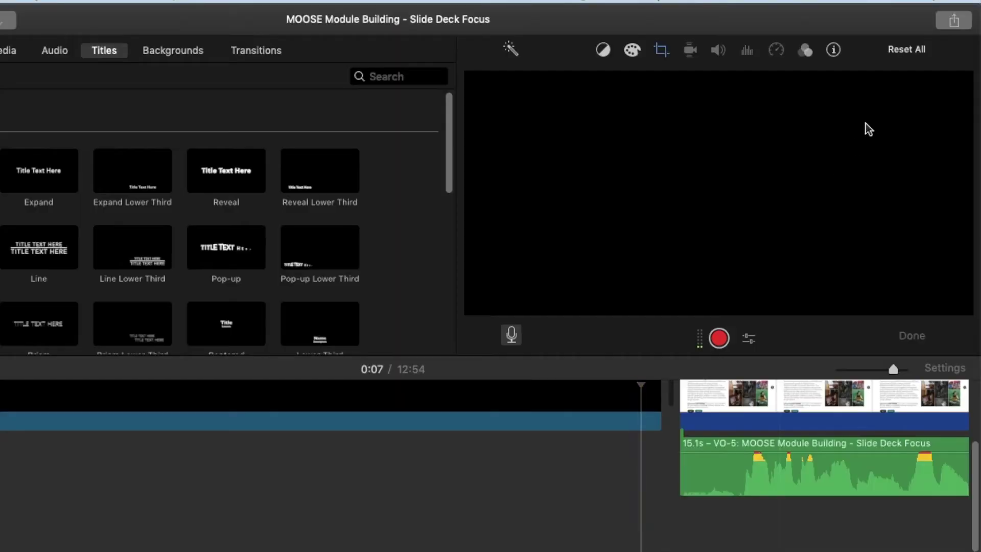
Open iMovie's Share options, cancel the direct YouTube upload, and reopen the share choices
click(953, 23)
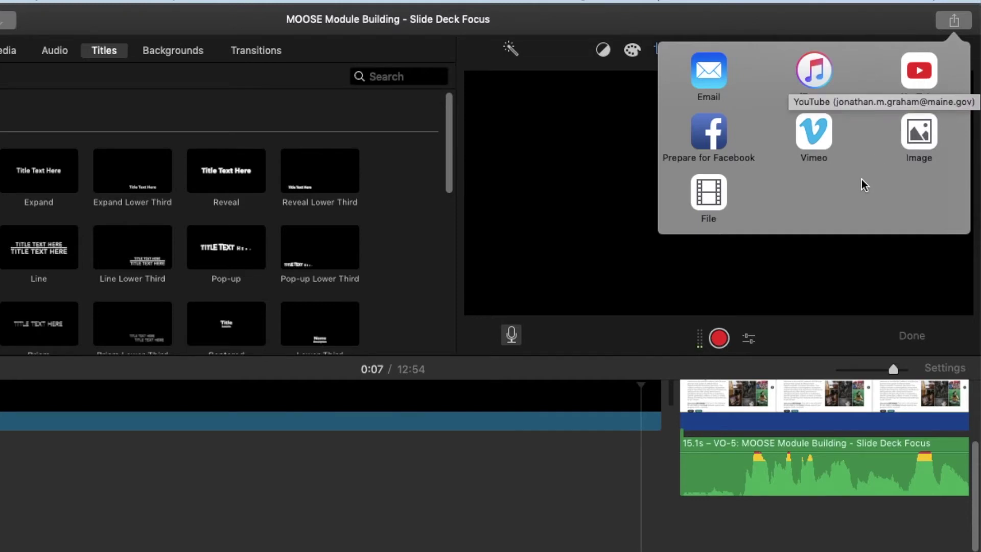
click(921, 76)
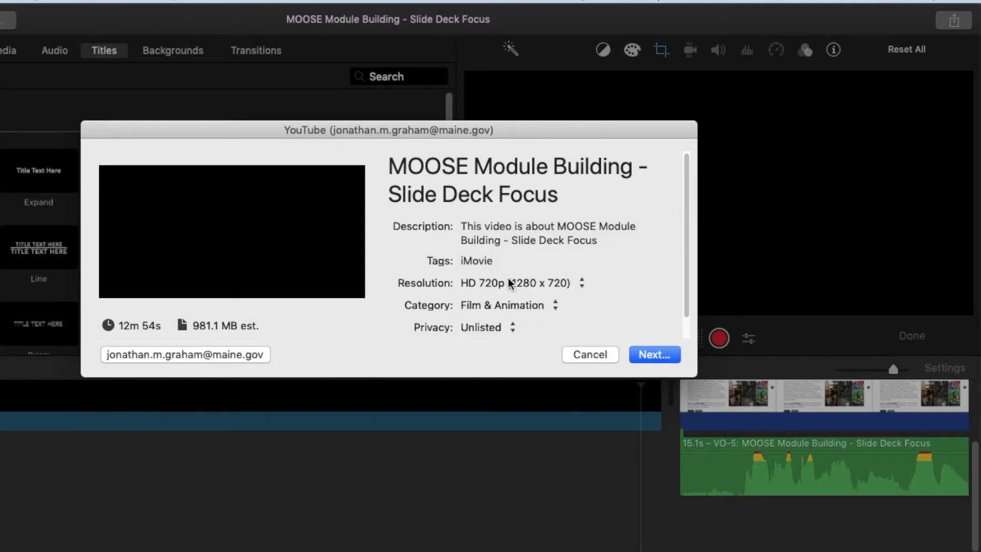
click(597, 352)
click(947, 23)
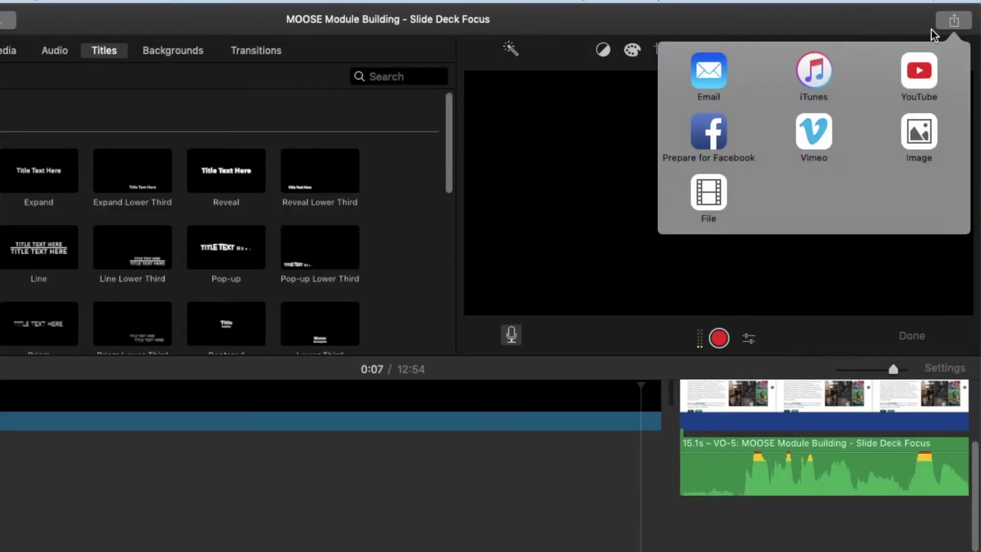
Export the project as a 1080p, High-quality file named MOOSE Module Building - Slide Deck Focus.mp4
click(703, 196)
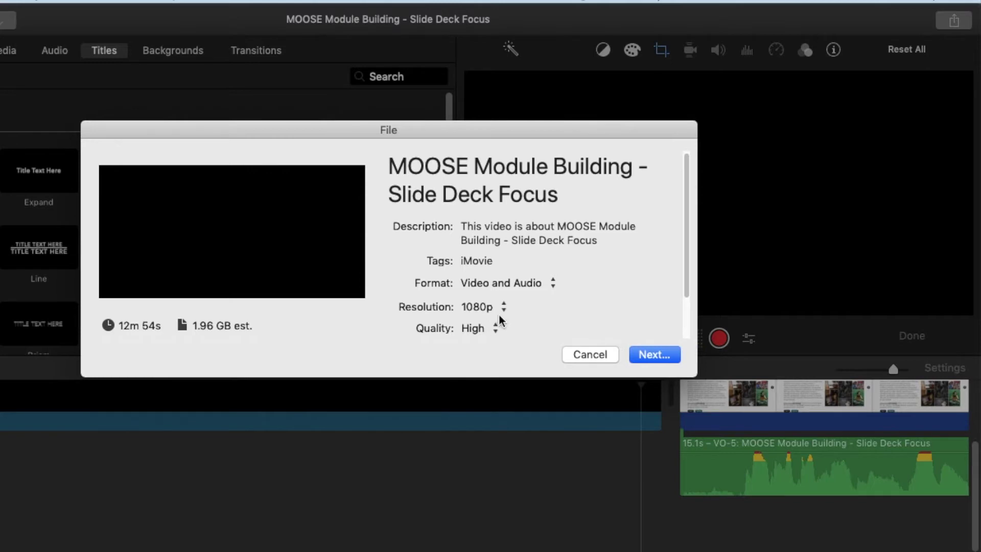
click(473, 329)
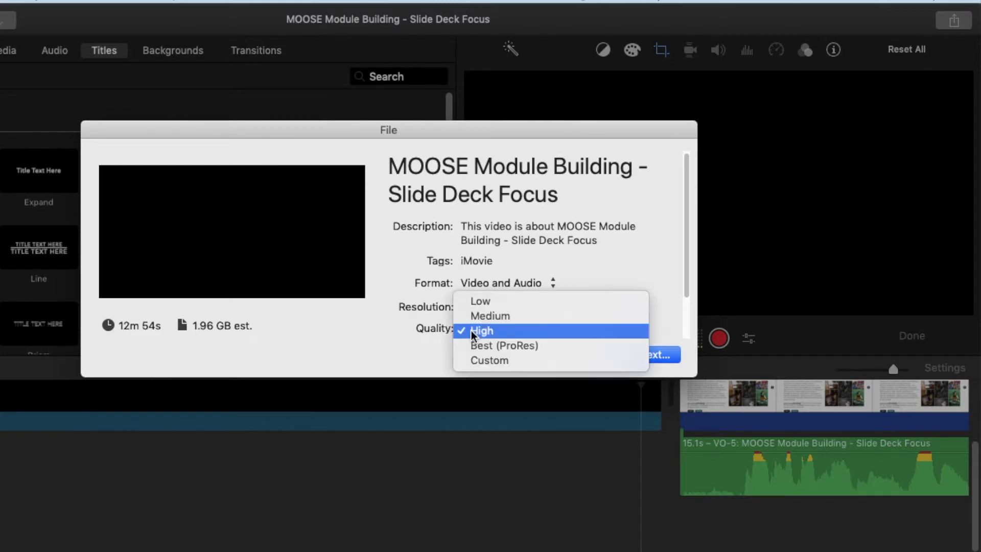
click(418, 357)
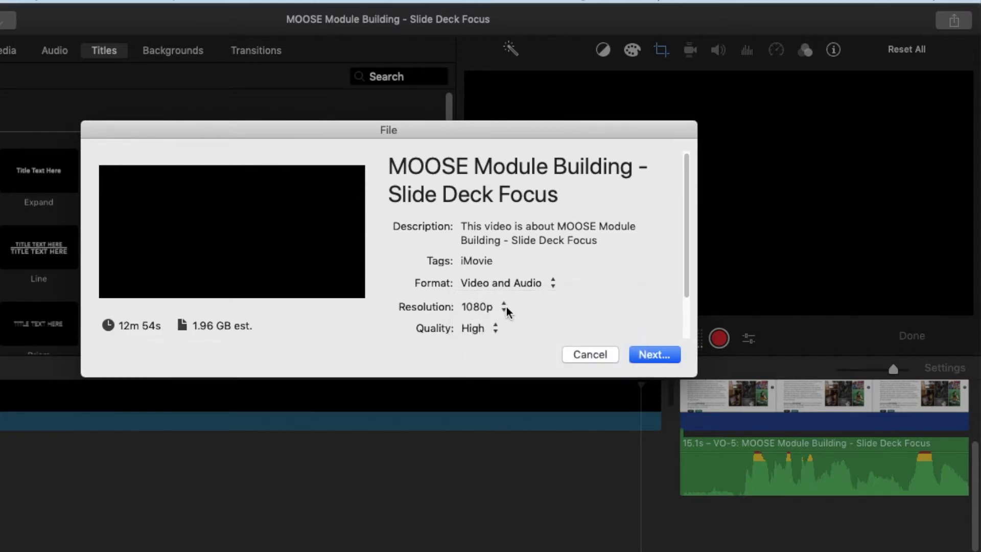
click(649, 356)
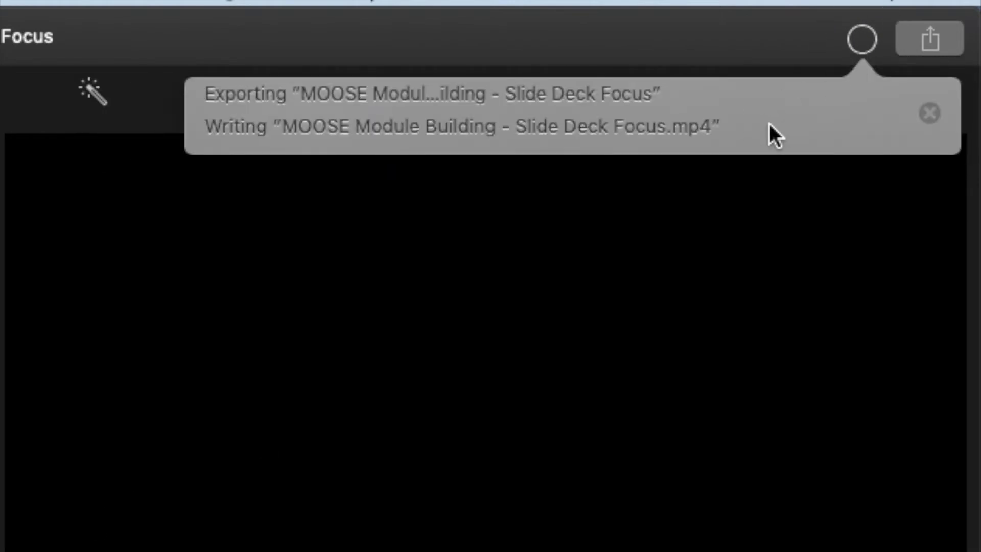
click(340, 377)
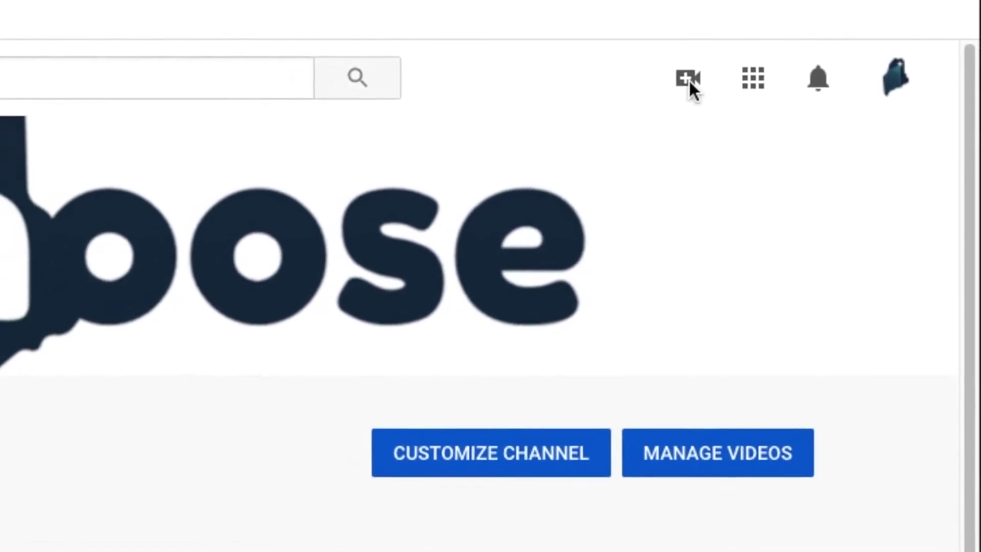
Upload the exported MOOSE video file through the channel page's Create menu
click(668, 83)
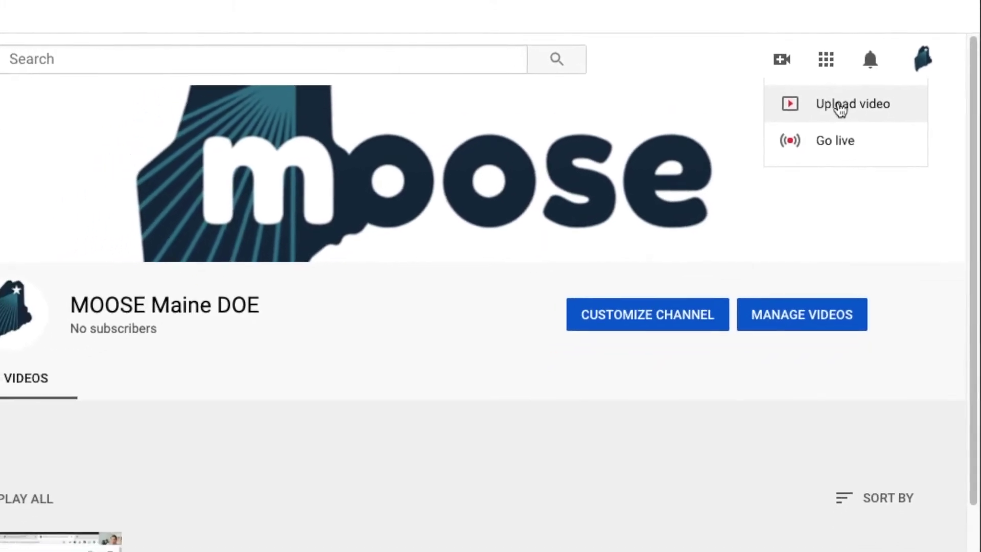
click(820, 111)
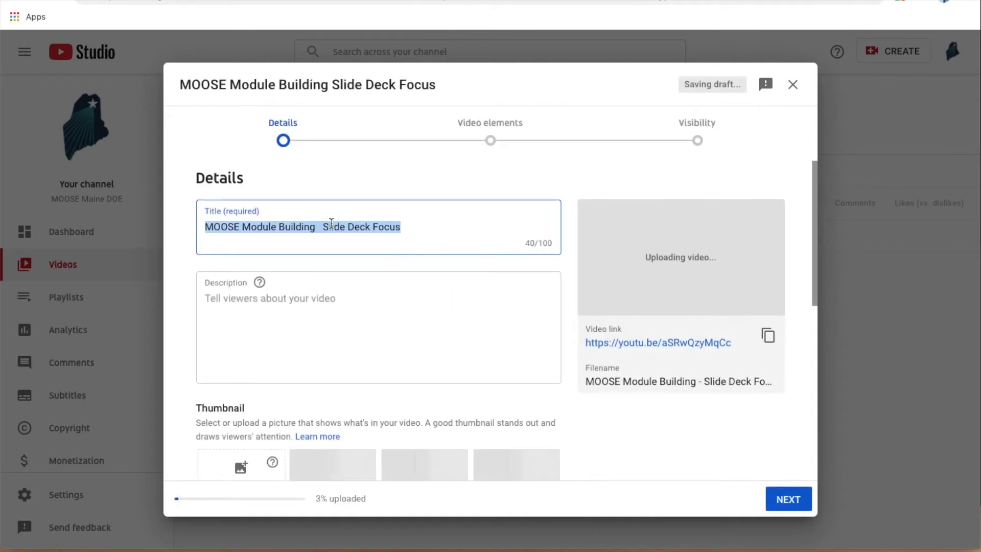
Correct the title to 'MOOSE Module Building - Slide Deck Focus'
click(318, 250)
key(BackSpace)
key(BackSpace)
key(BackSpace)
text(-)
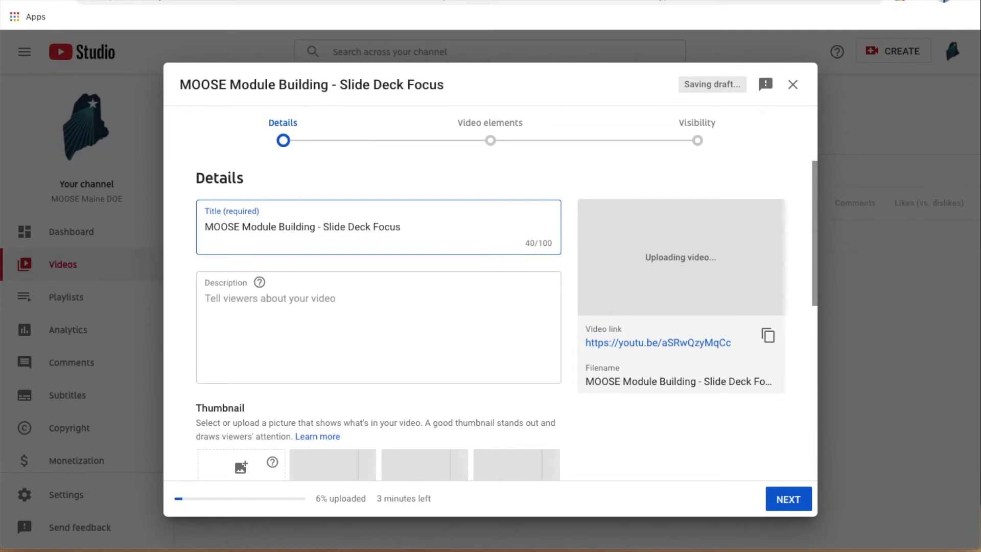
Add the description 'An overview of how to build a MOOSE module with the use of Google Slides'
click(323, 298)
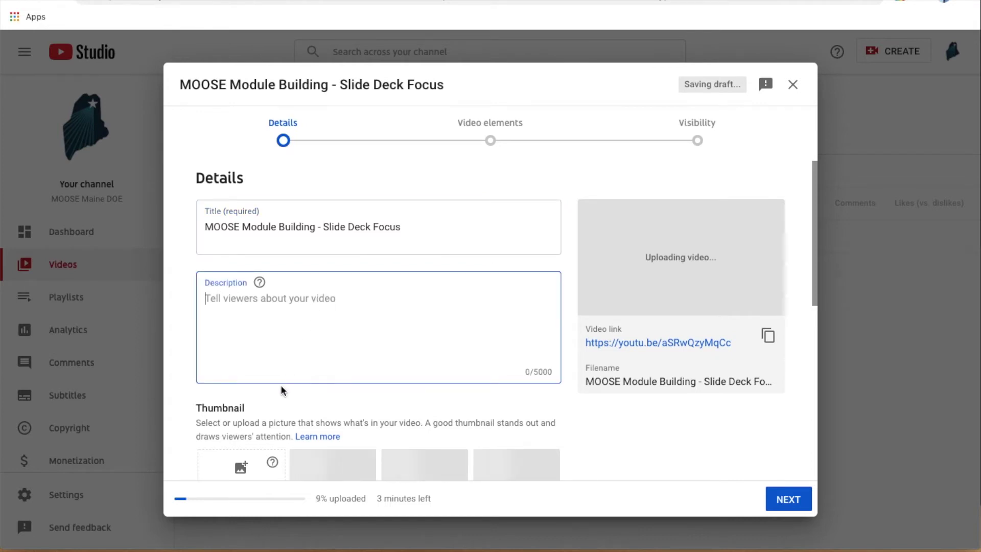
text(An overview of how to )
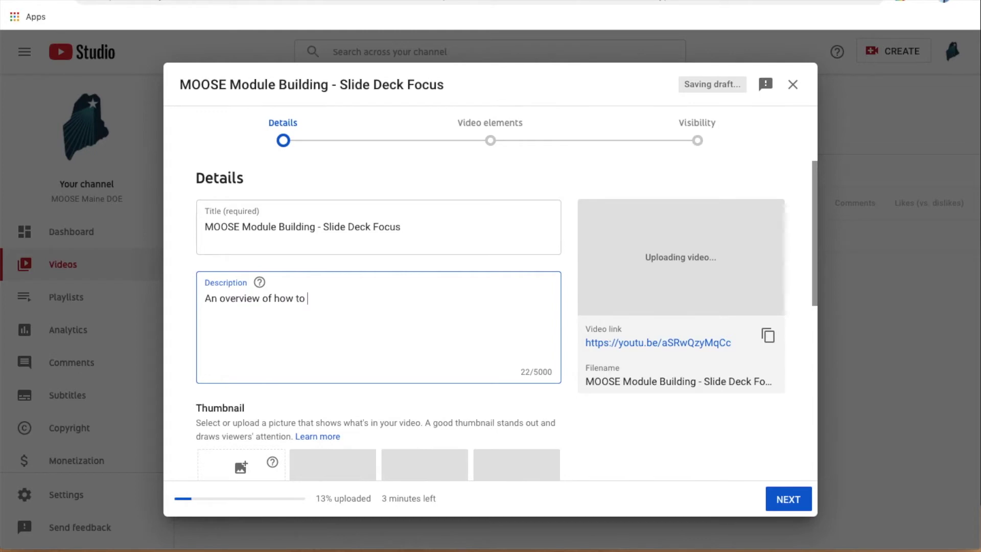
text(build a MOOSE module with )
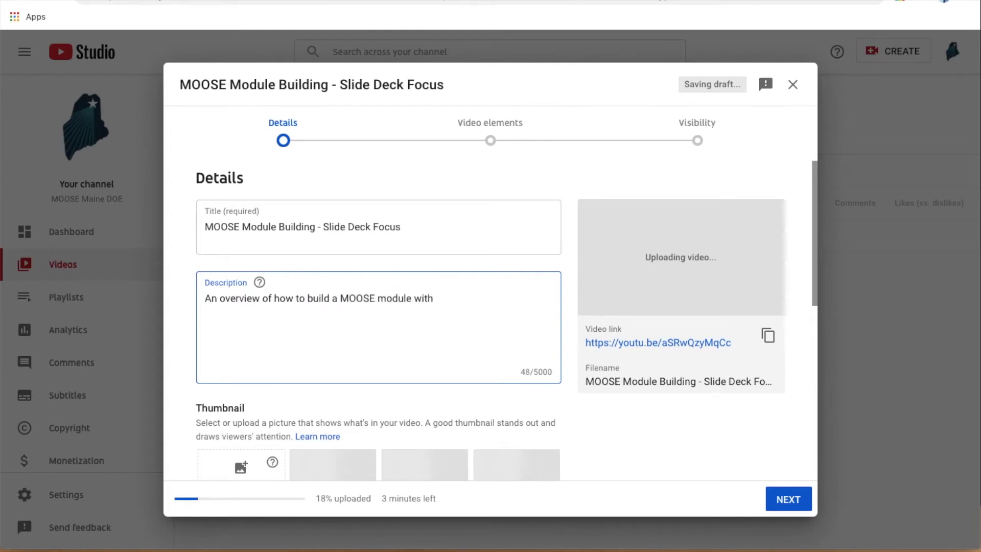
text(the use of Google Slides)
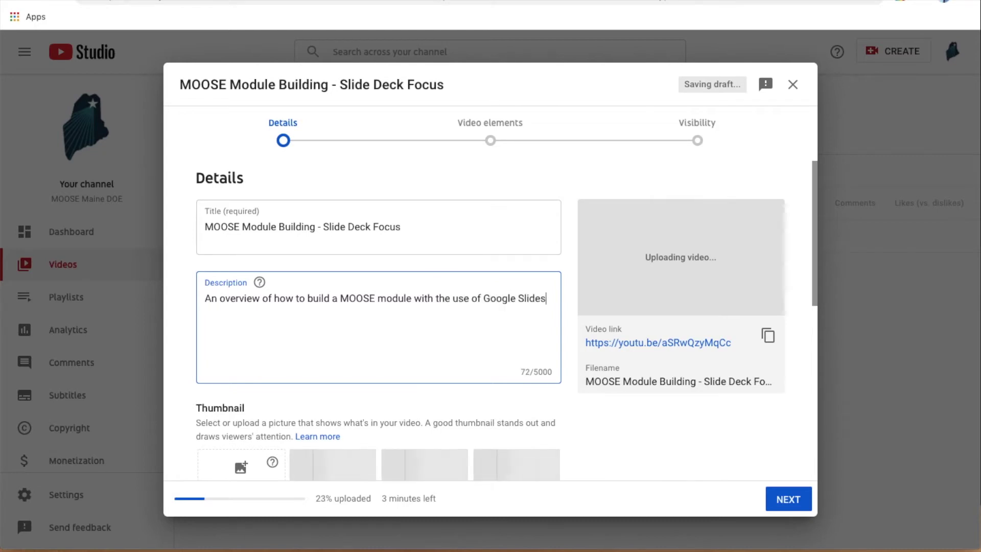
click(180, 347)
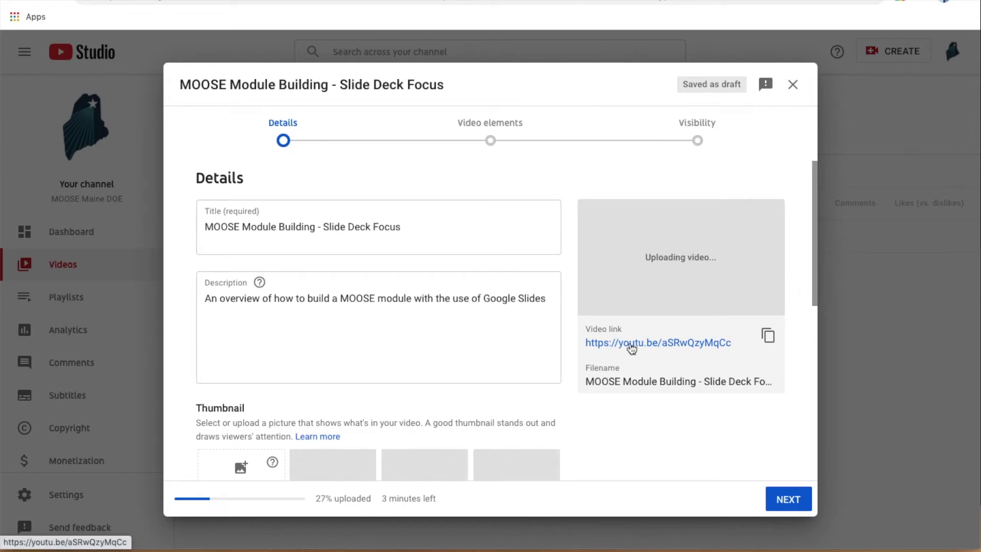
drag(814, 284, 814, 376)
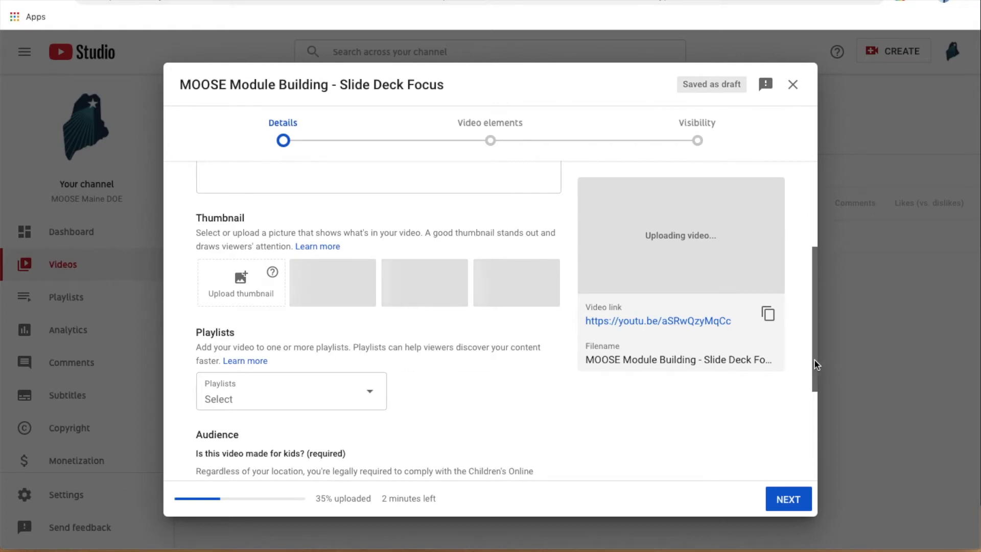
Scroll down and open the Playlists dropdown, which shows no playlists yet
drag(814, 384, 814, 448)
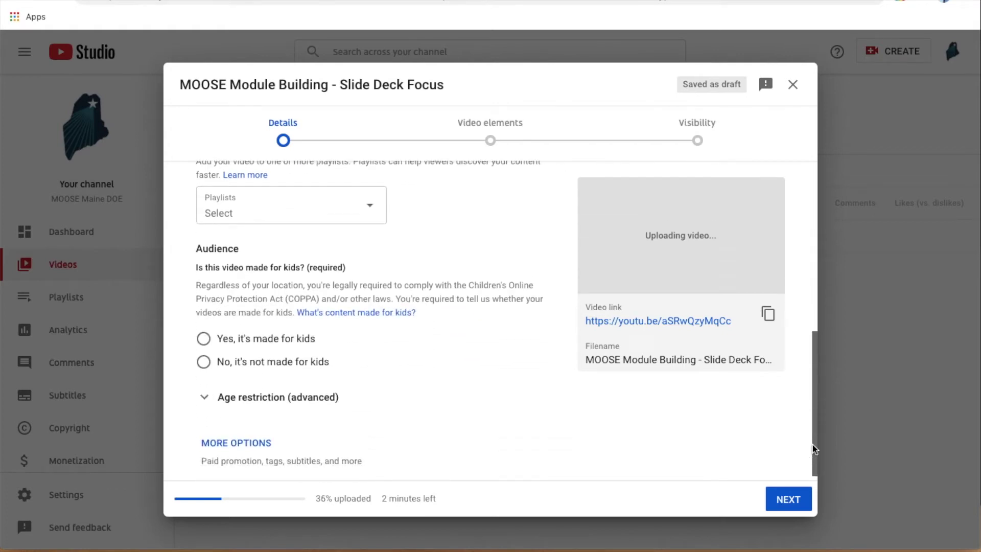
click(371, 211)
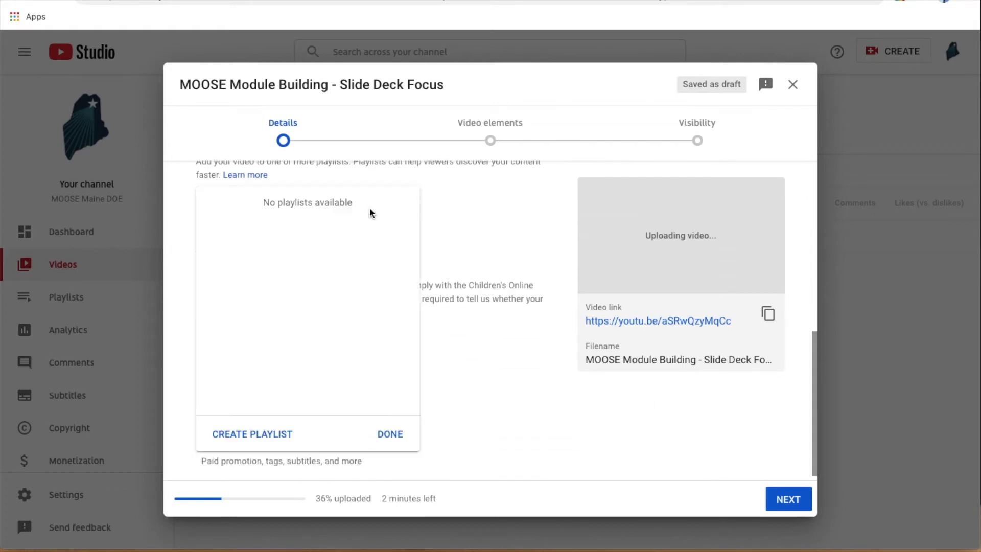
Create an Unlisted playlist titled 'MOOSE training' and add the video to it
click(267, 438)
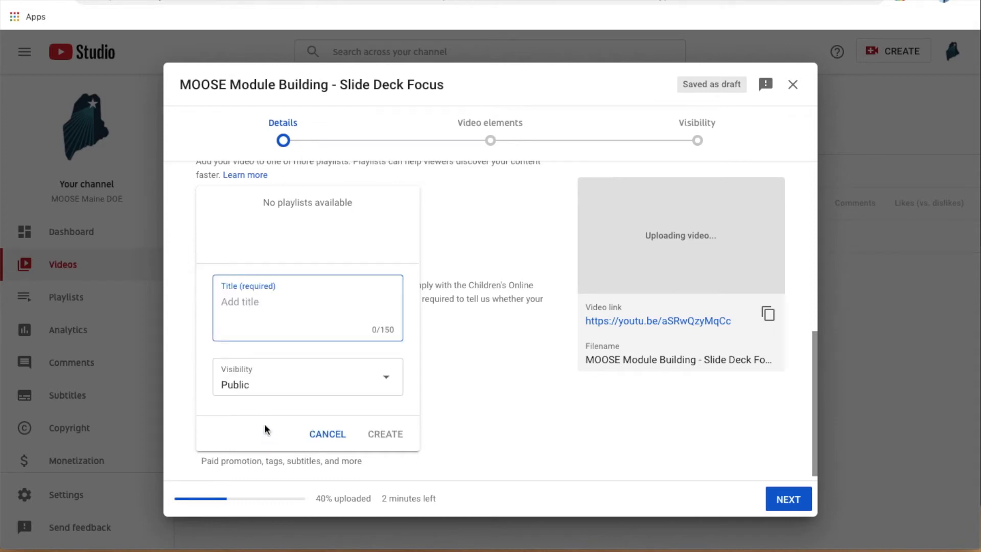
text(MOOSE training)
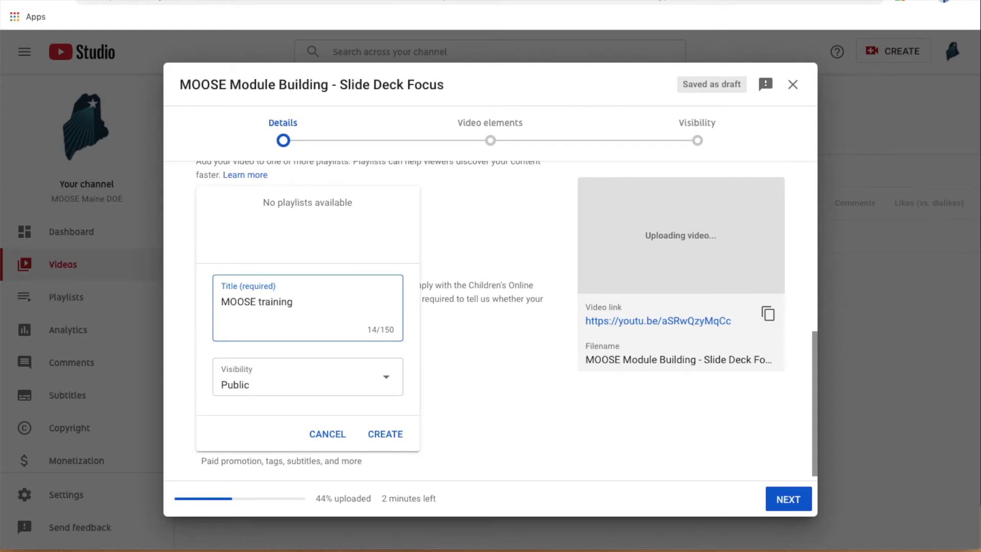
click(299, 392)
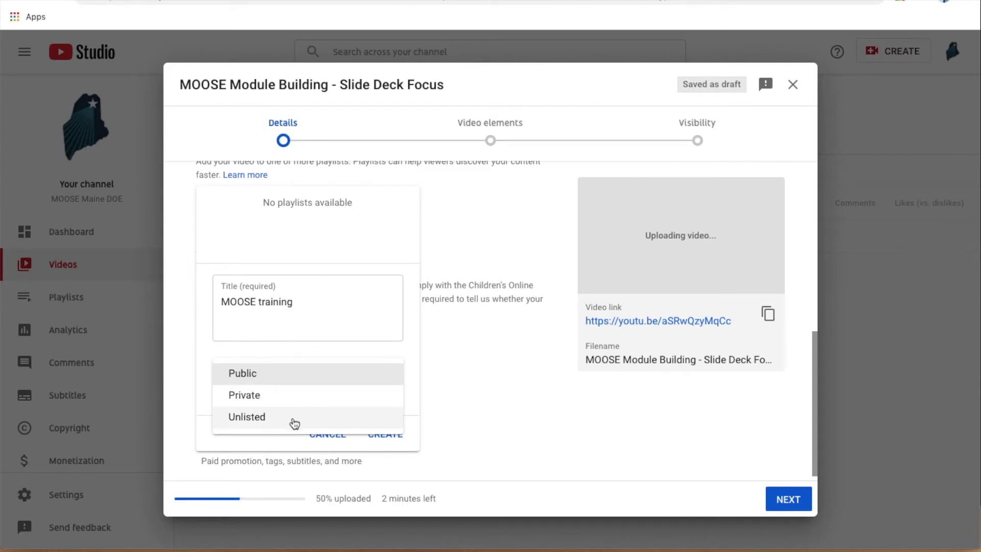
click(291, 421)
click(389, 435)
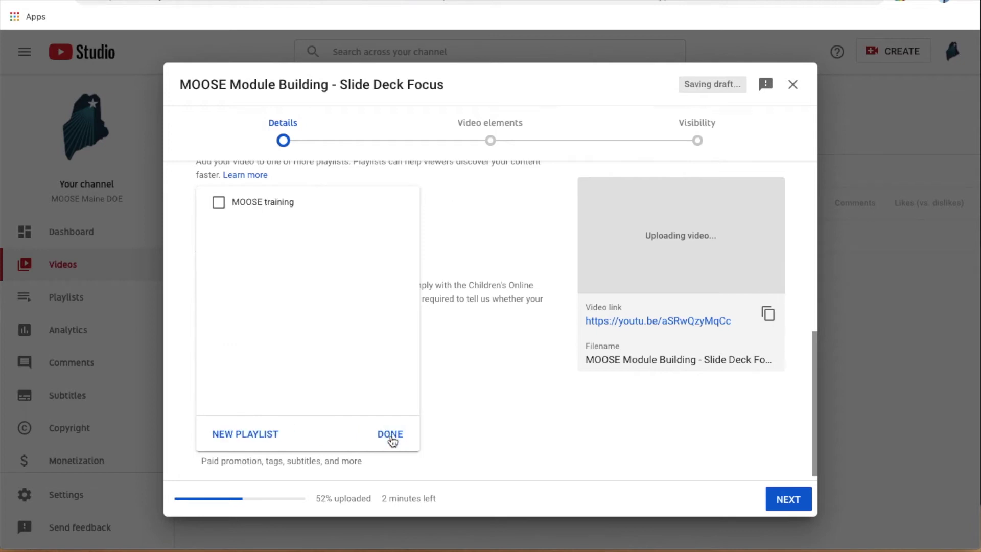
click(218, 202)
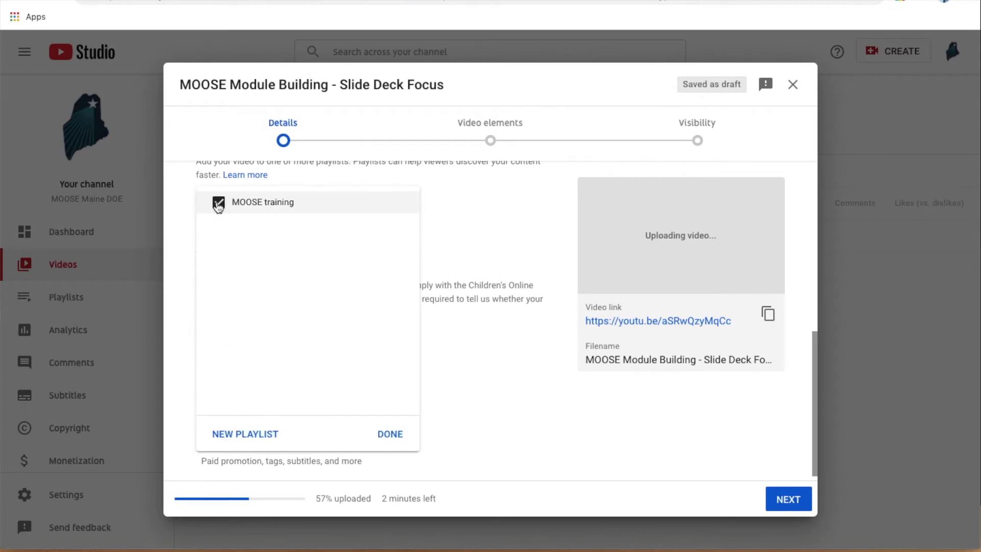
click(395, 434)
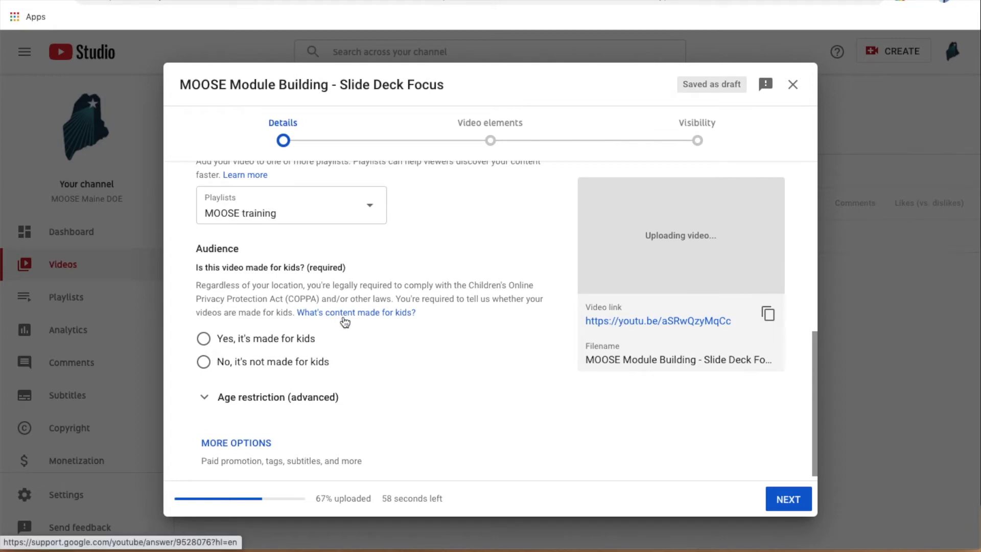
Mark the video as made for kids, expand Age restriction, and reveal the extra options
click(206, 343)
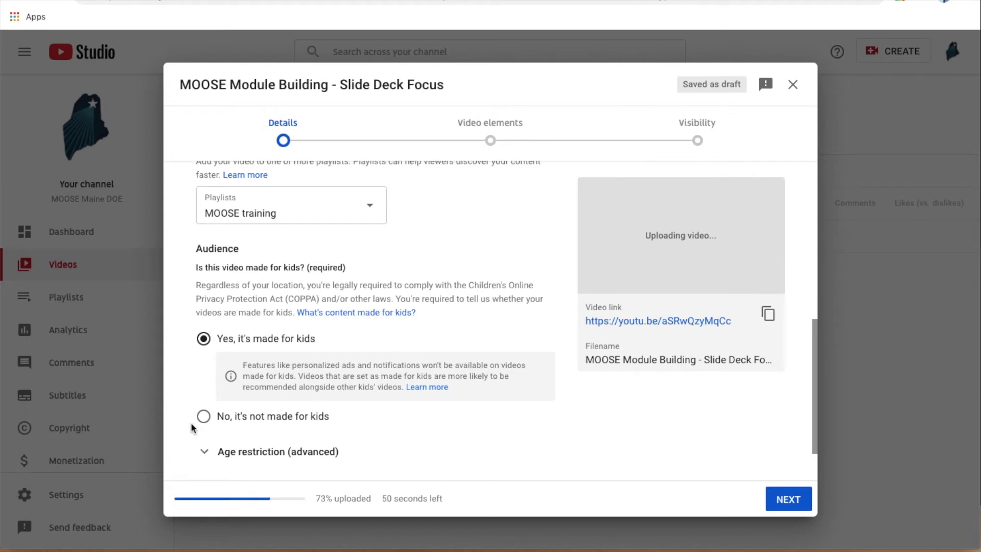
click(204, 452)
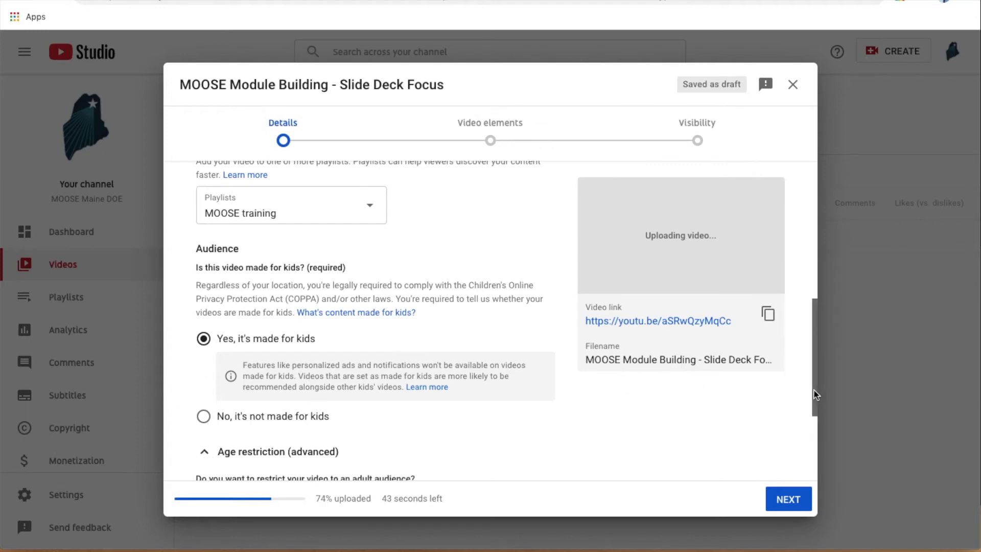
drag(810, 400, 810, 460)
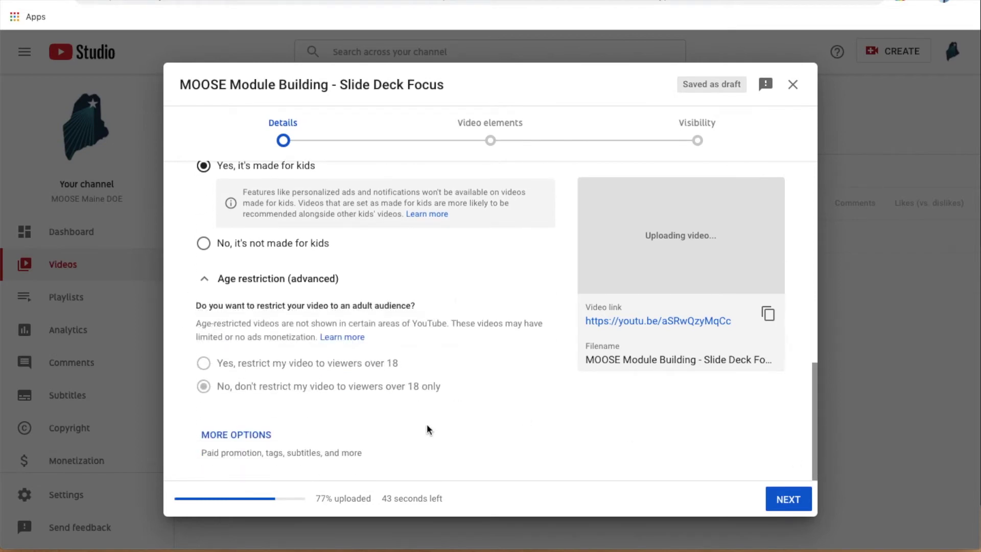
click(255, 435)
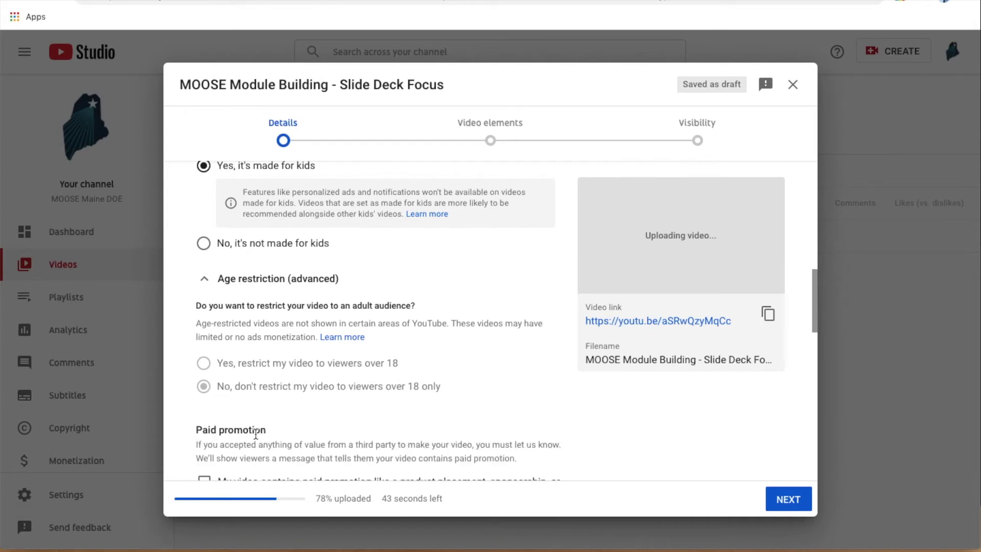
Set video language to English (United States) and certify it never aired on U.S. television
drag(813, 322, 809, 384)
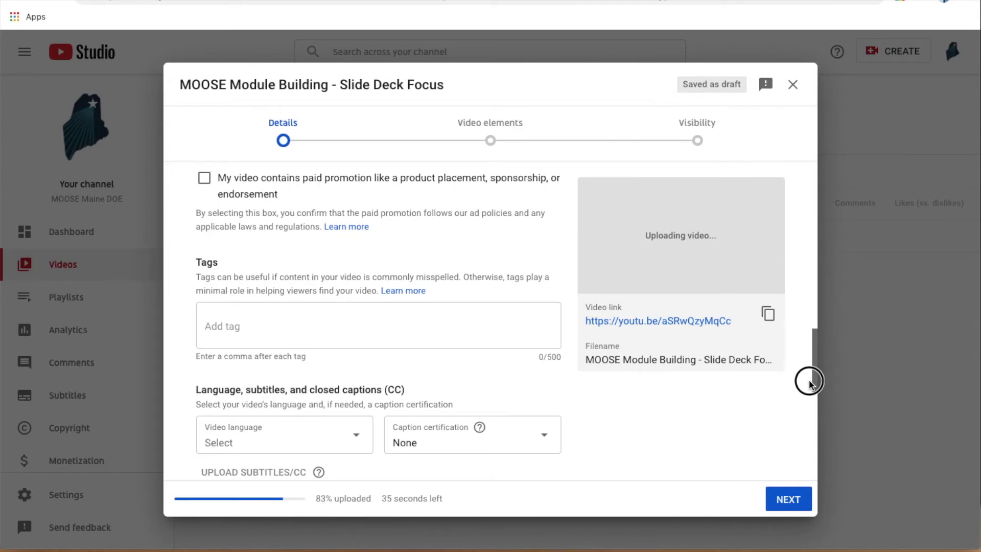
drag(809, 384, 802, 413)
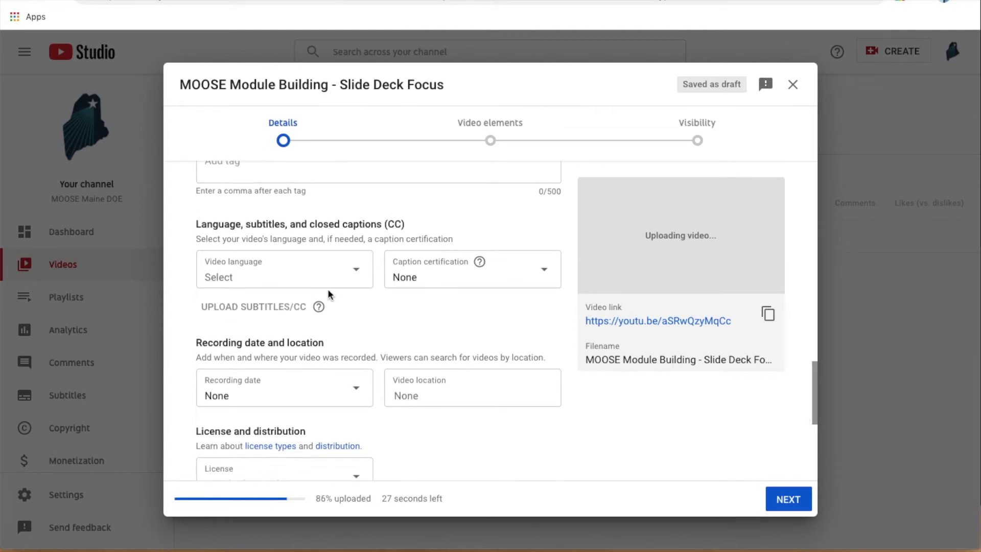
click(356, 271)
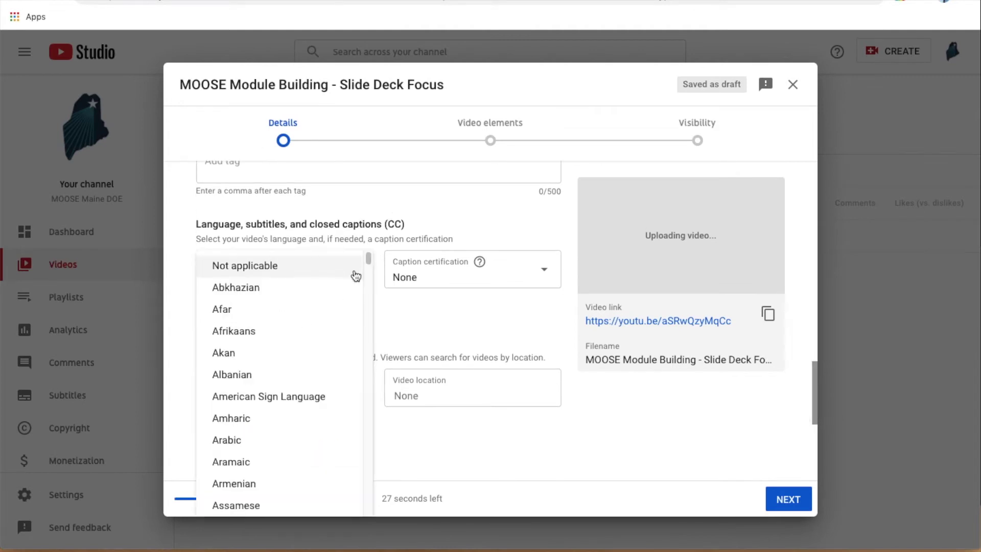
drag(369, 258, 370, 317)
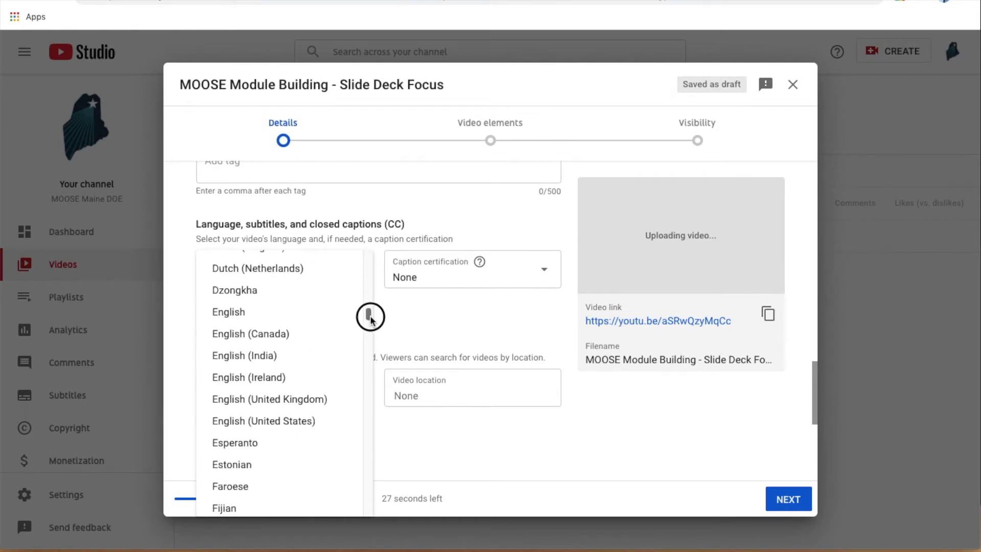
click(265, 418)
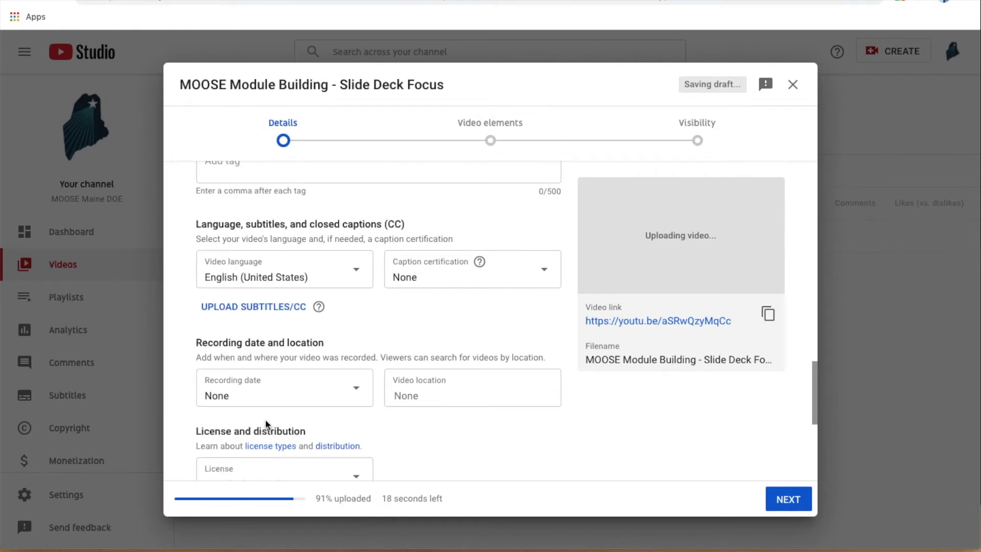
click(431, 282)
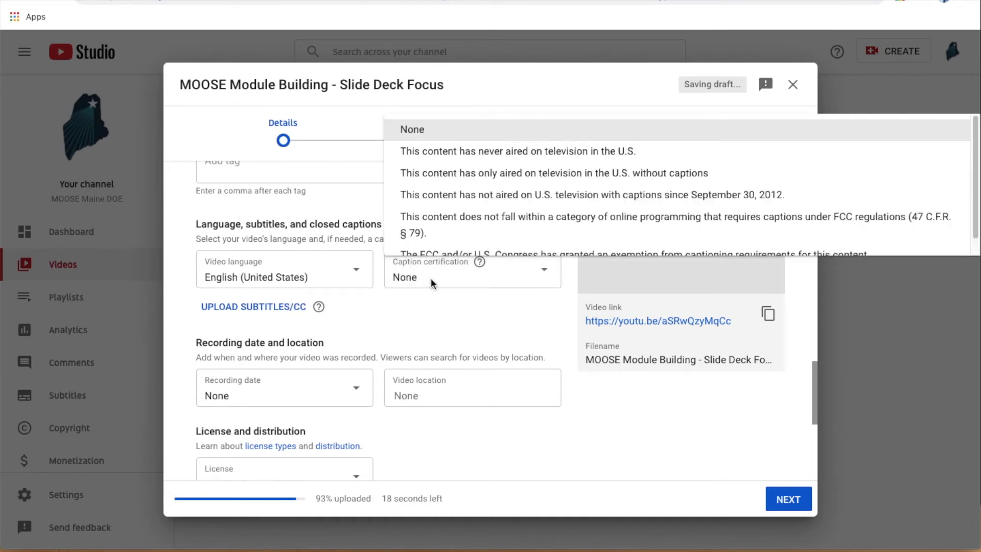
click(493, 153)
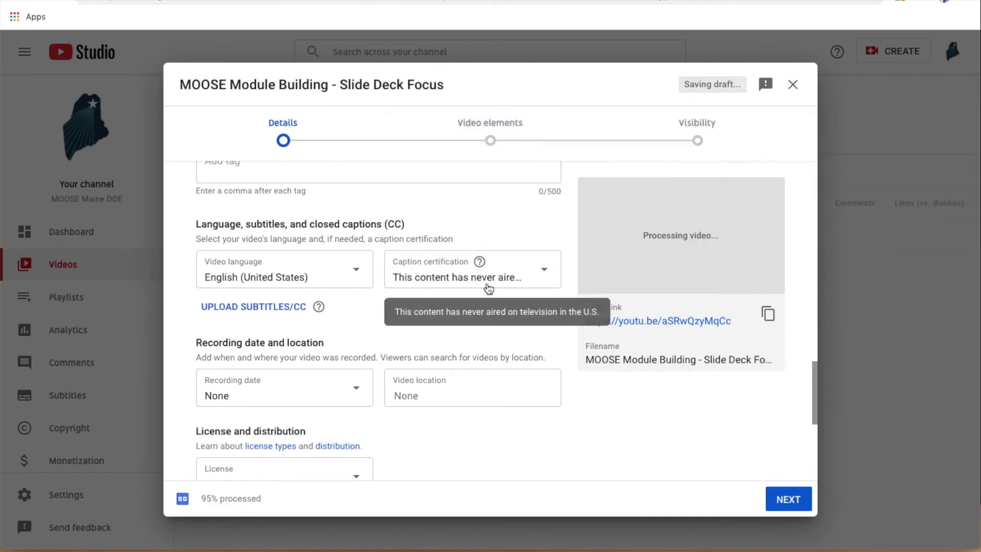
Check the caption certification help and close the recording date calendar without picking a date
click(480, 263)
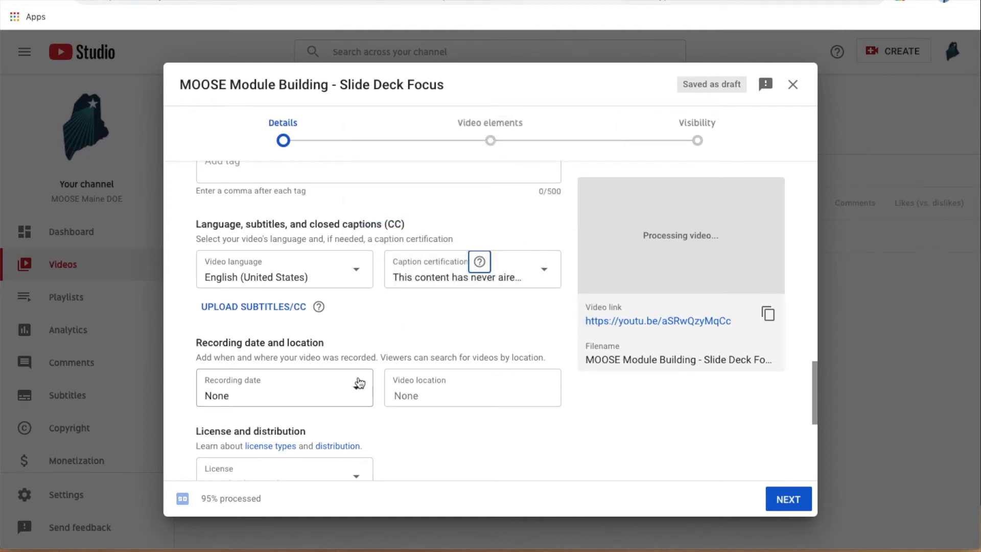
click(356, 395)
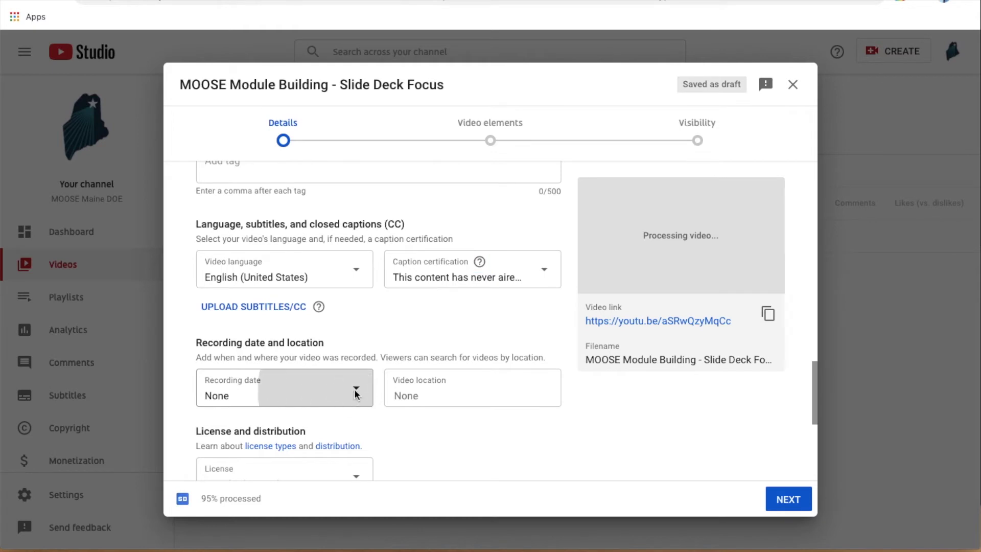
click(446, 332)
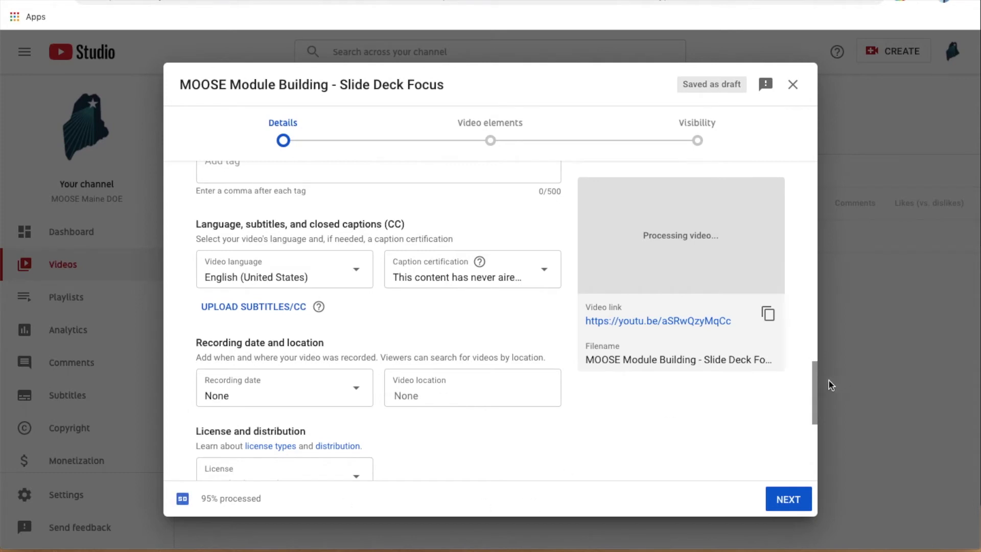
Set the video's License to Creative Commons - Attribution
drag(814, 388, 814, 454)
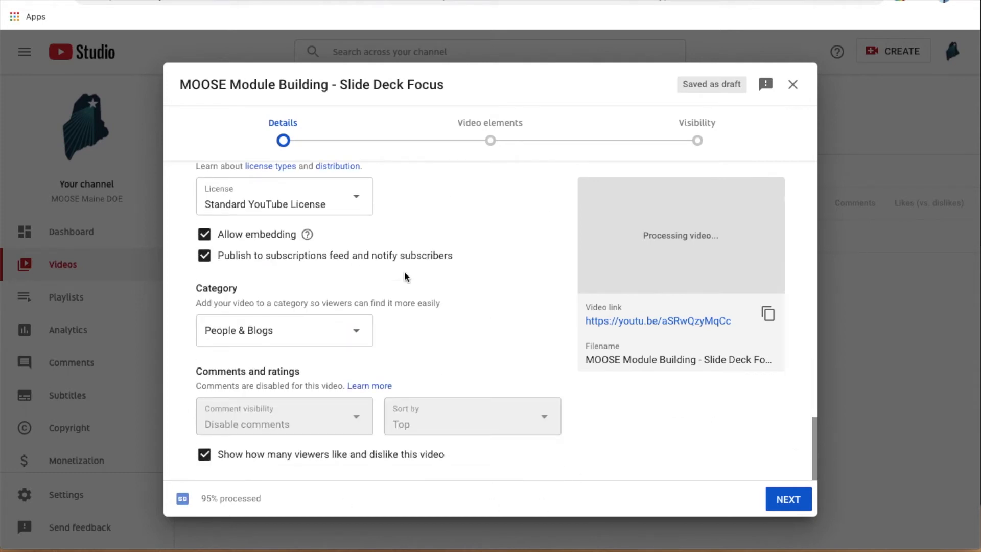
click(359, 197)
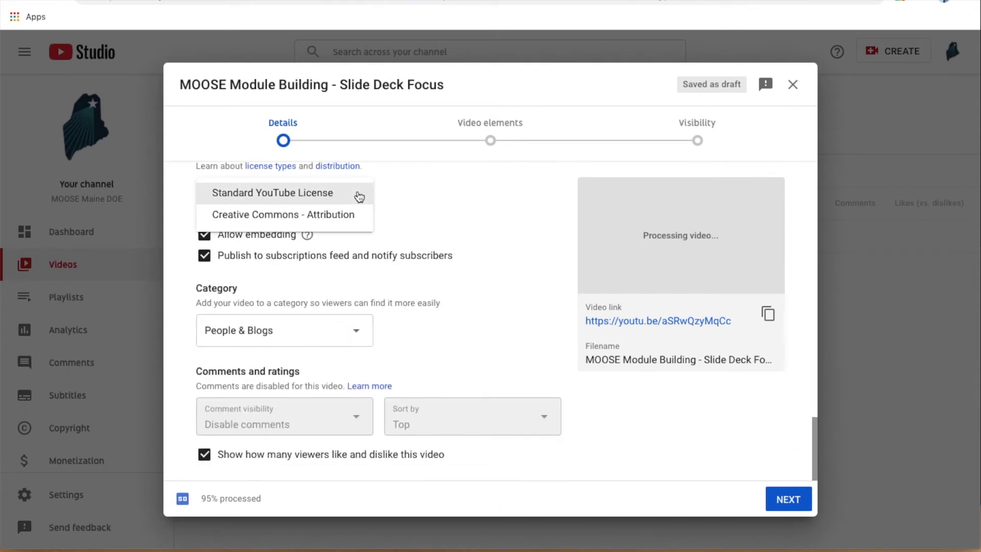
click(339, 214)
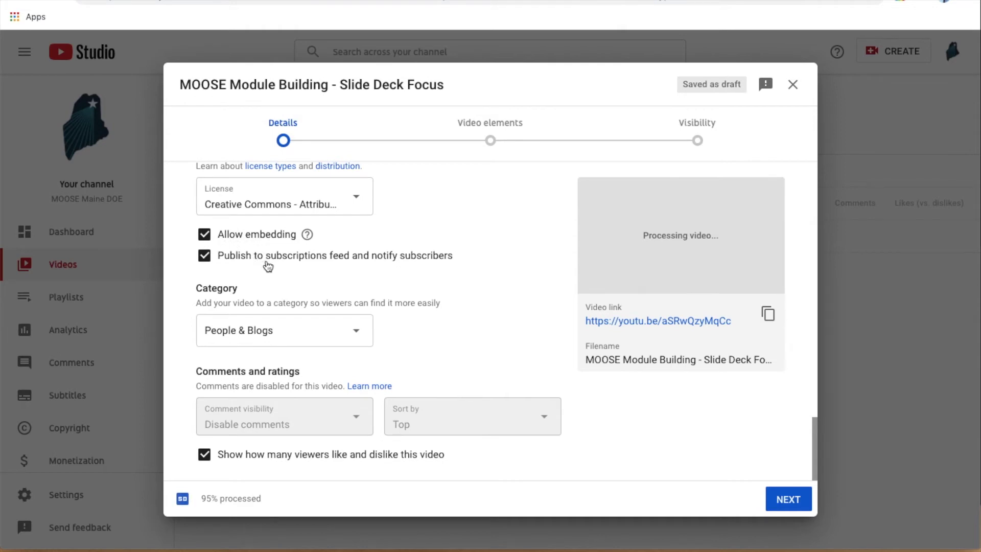
Change the video category from People & Blogs to Education
click(189, 338)
click(237, 330)
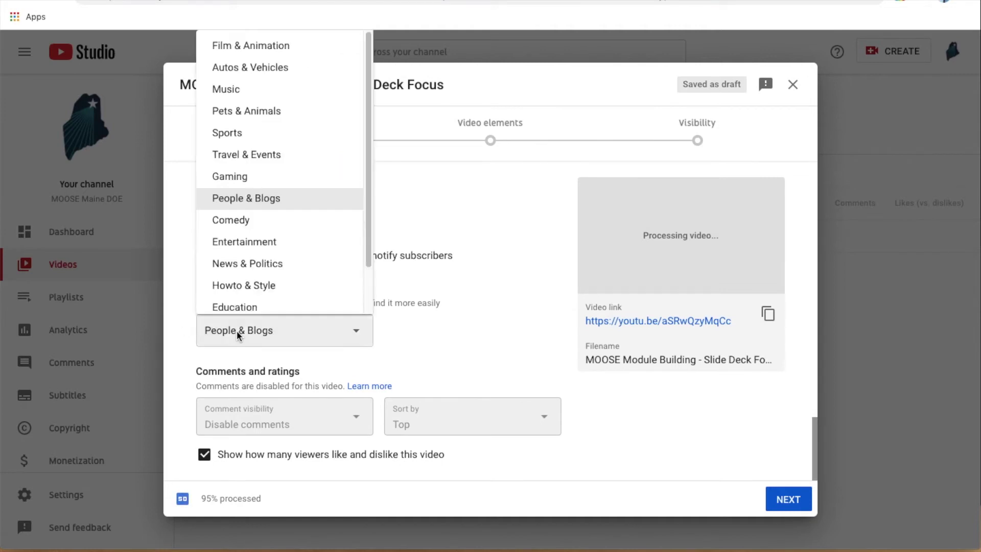
click(240, 306)
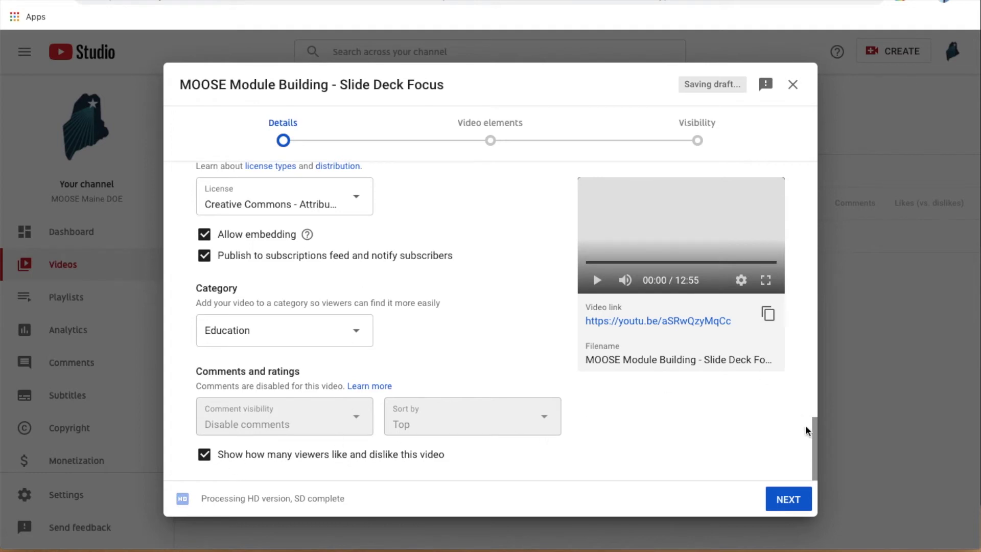
Pick the first auto-generated thumbnail, then advance past Video elements to the Visibility step
click(814, 443)
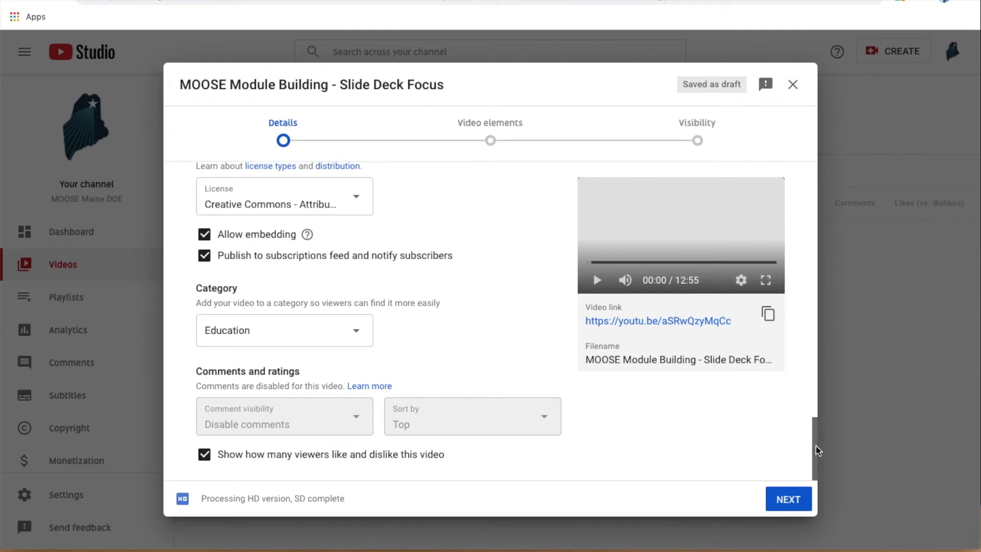
drag(817, 452, 802, 230)
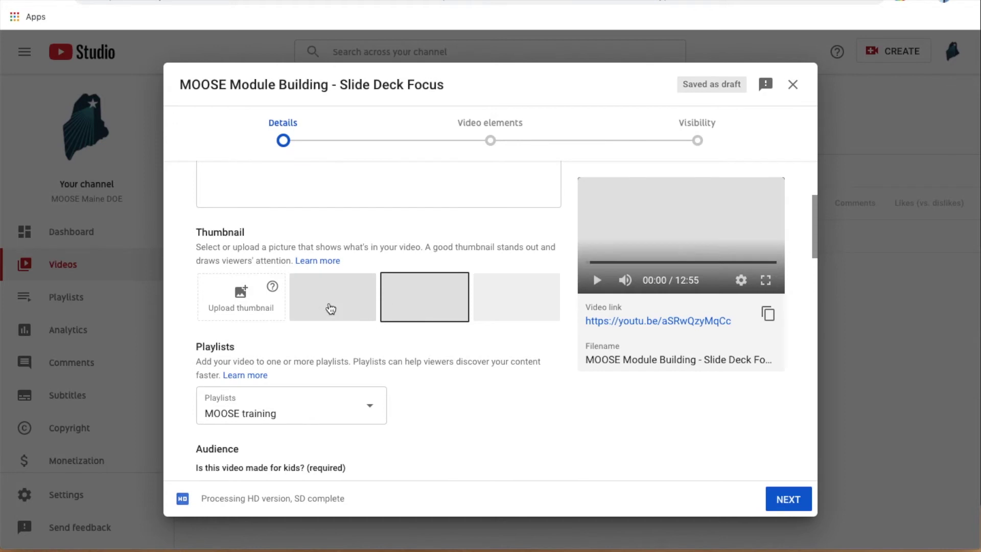
click(331, 308)
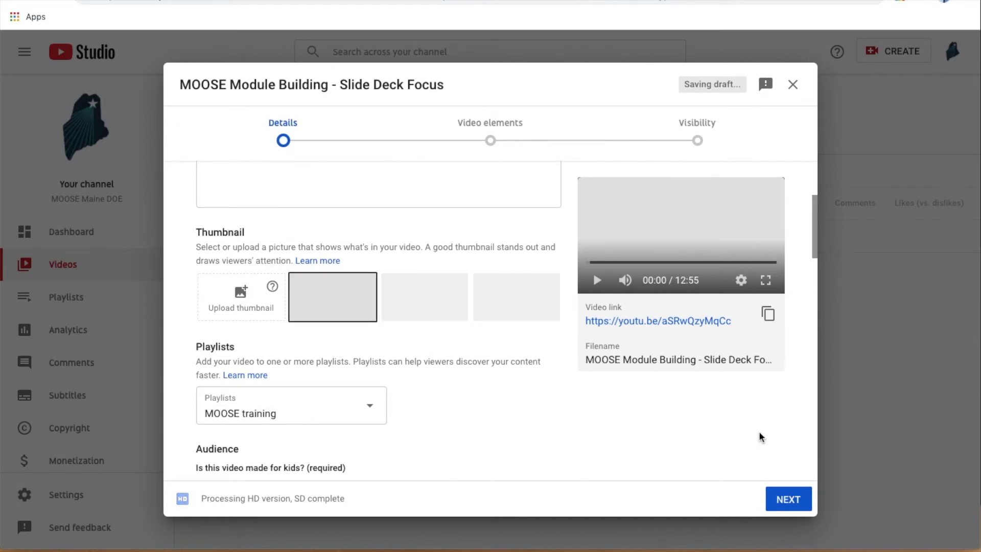
click(787, 499)
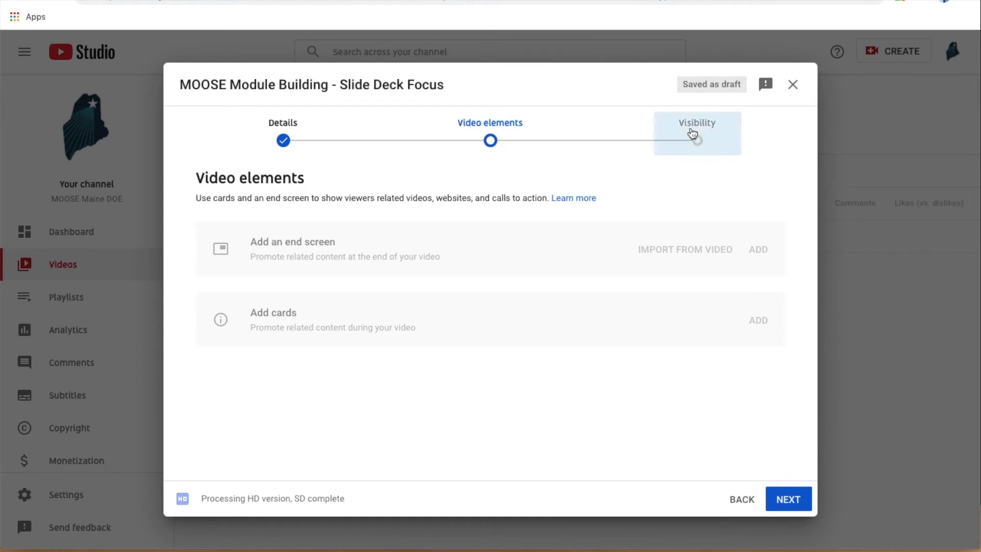
click(699, 142)
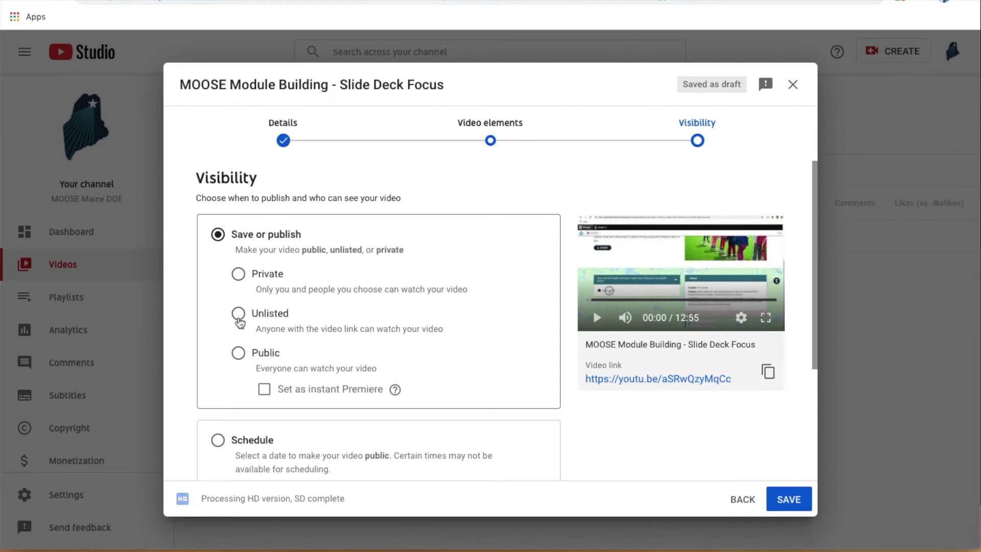
Set the Slide Deck Focus video to Unlisted and save it
click(238, 315)
drag(814, 326, 815, 468)
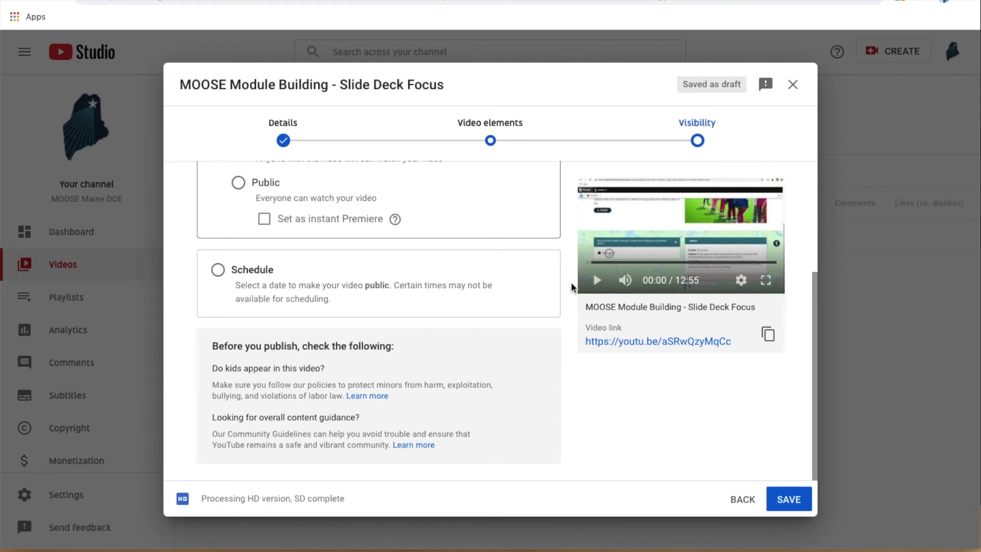
drag(815, 399, 808, 172)
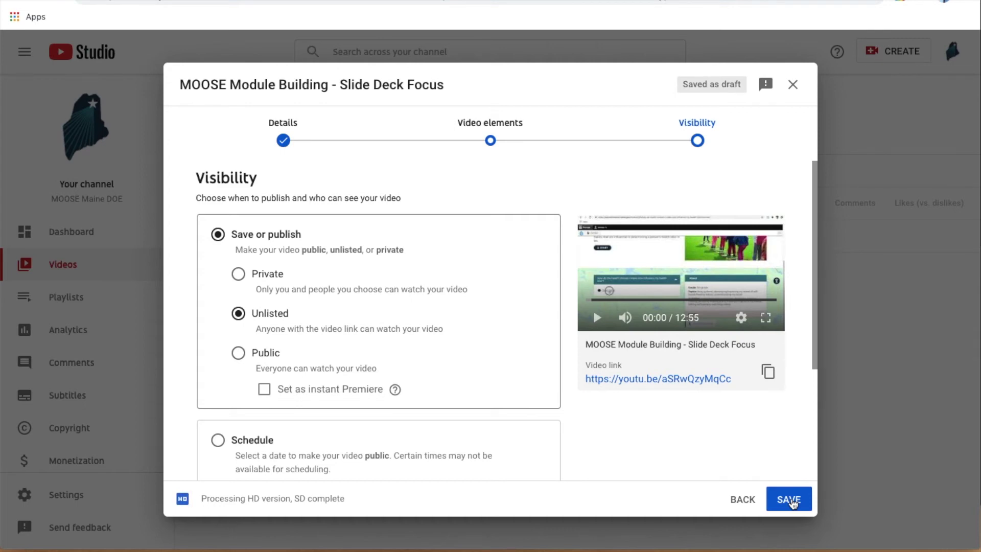
click(789, 499)
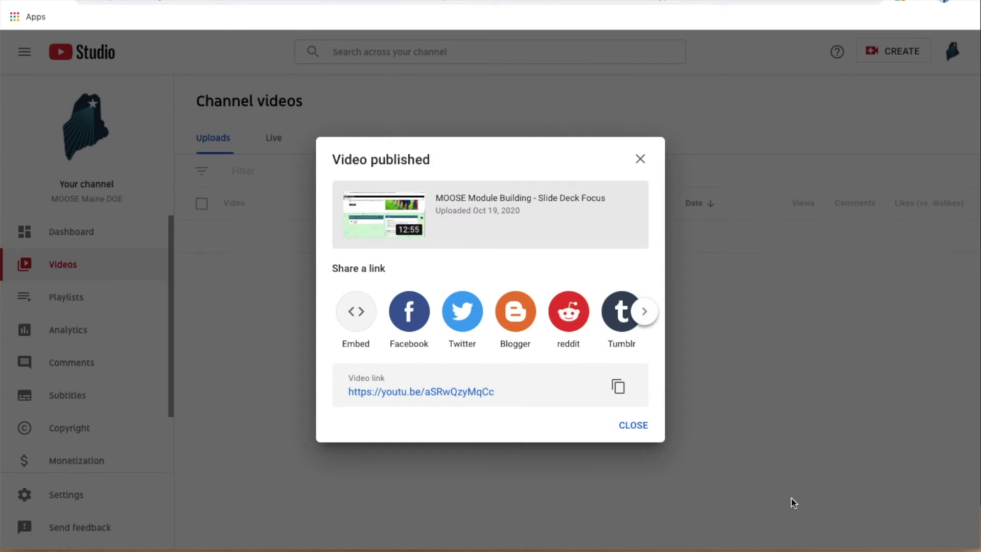
Make the More About MOOSE slide the video's thumbnail, save it, and view its Analytics
click(635, 427)
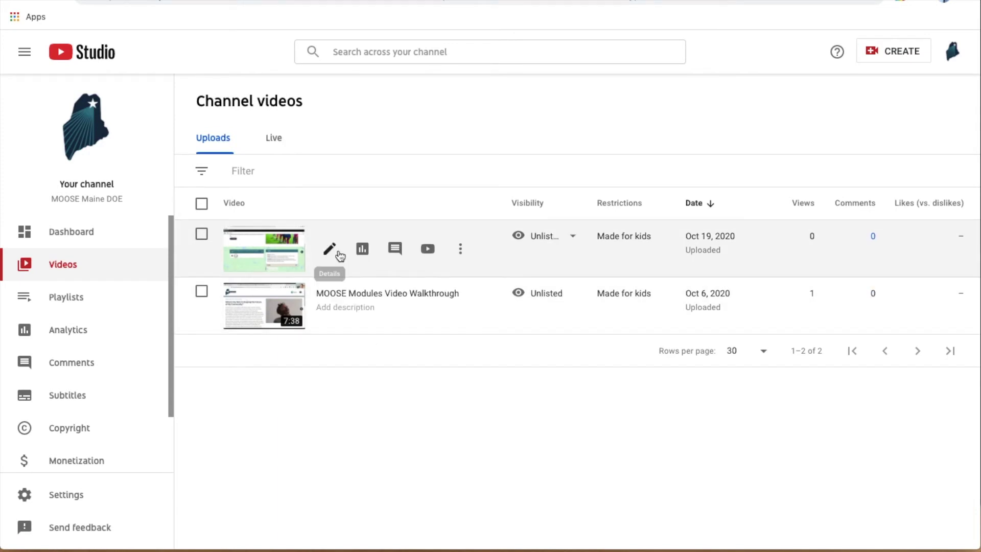
click(329, 249)
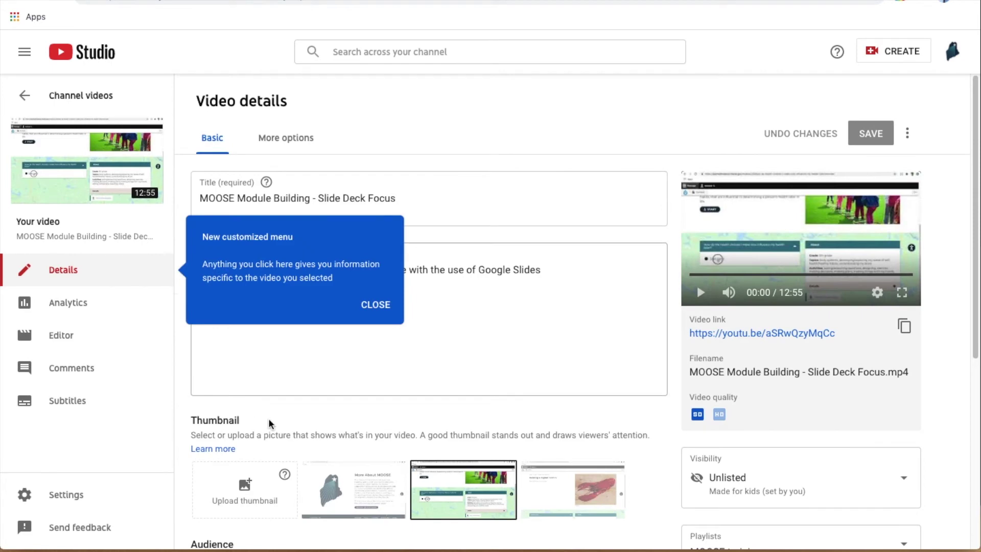
click(337, 493)
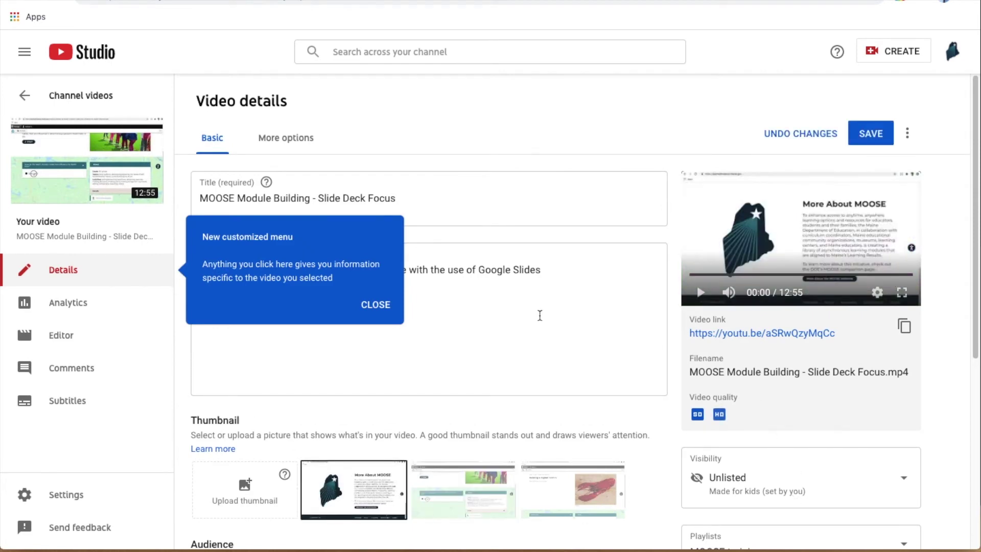
click(867, 135)
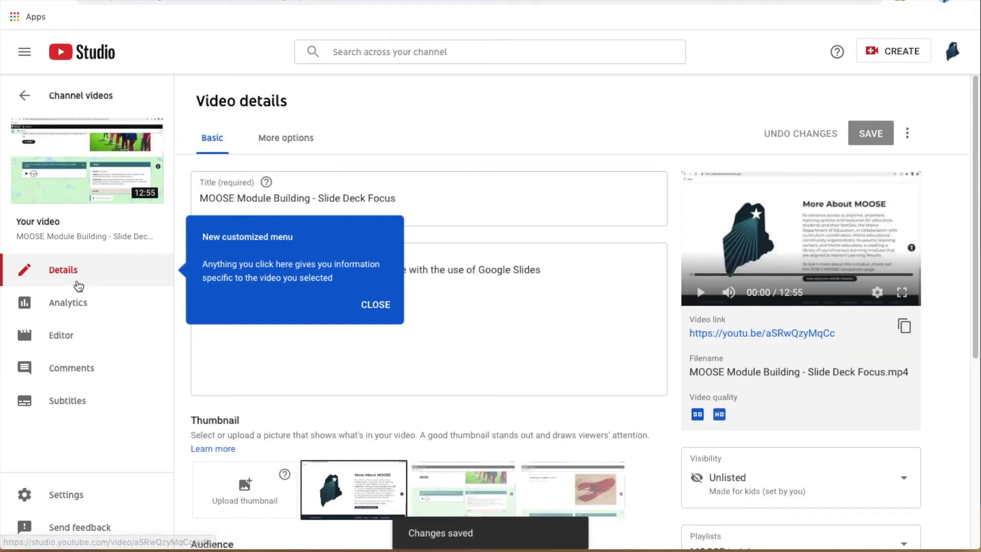
click(77, 306)
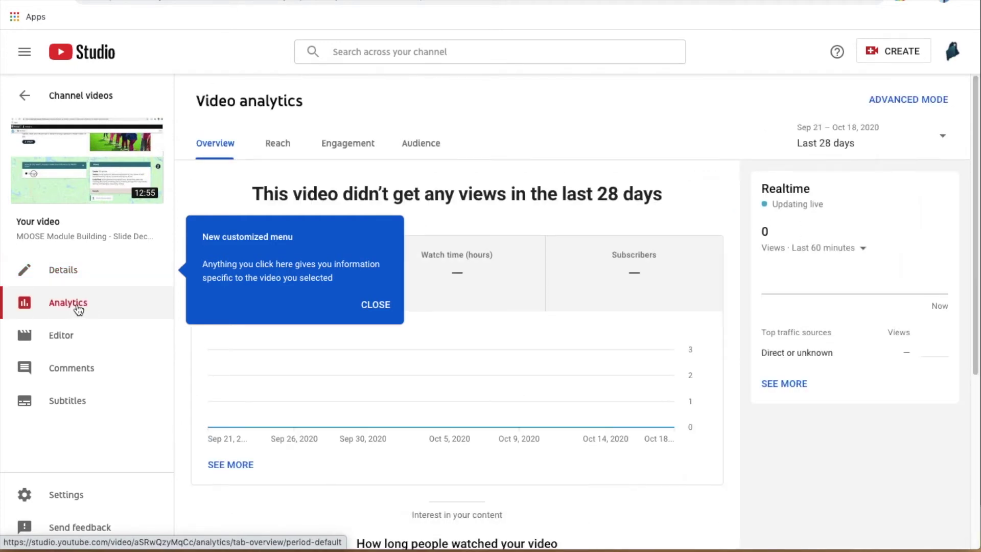
In the video's Subtitles, duplicate English (Automatic) over the existing English draft
click(60, 340)
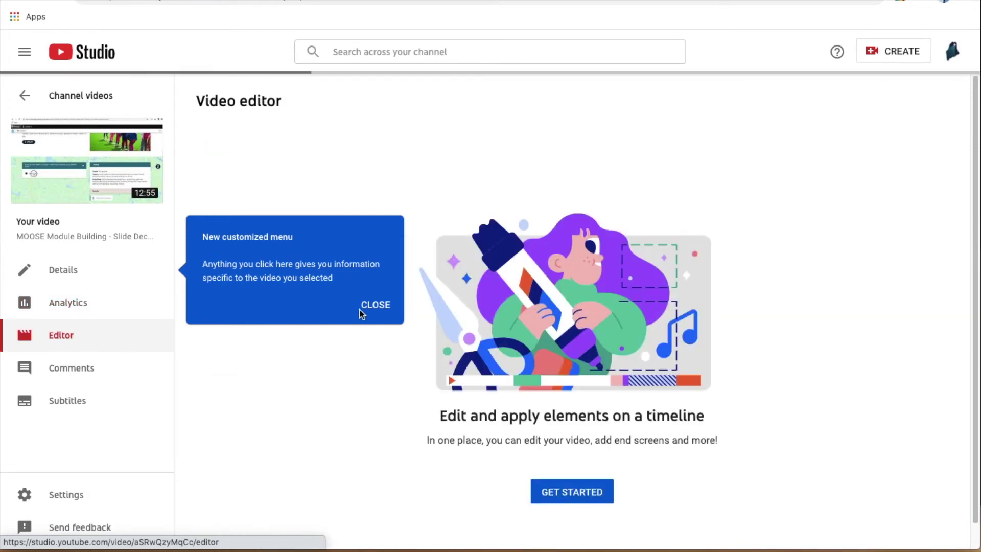
click(372, 306)
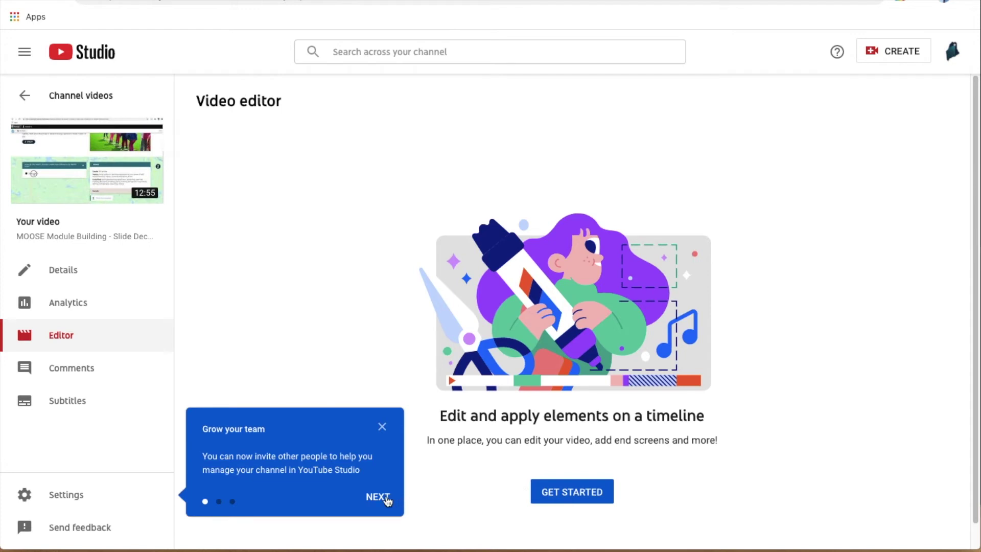
click(383, 427)
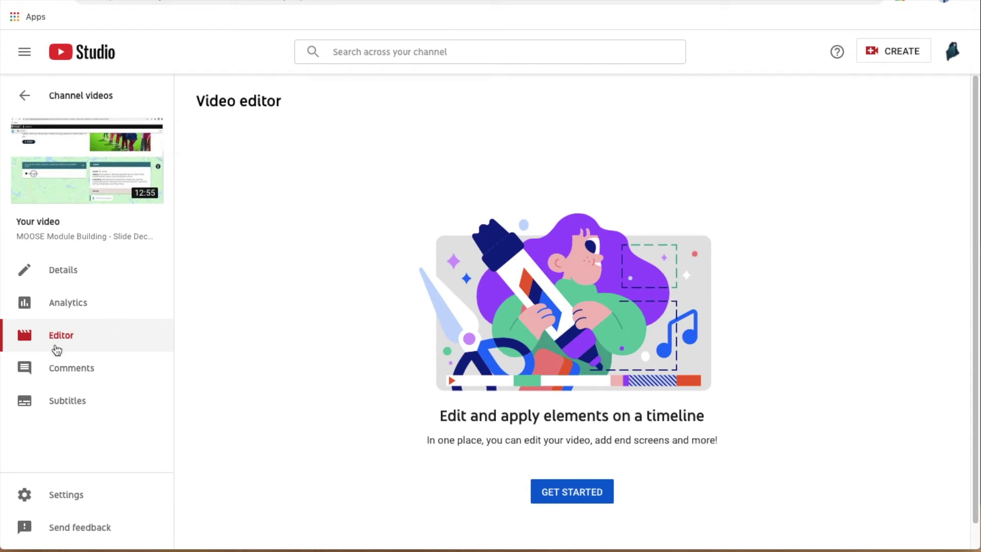
click(77, 404)
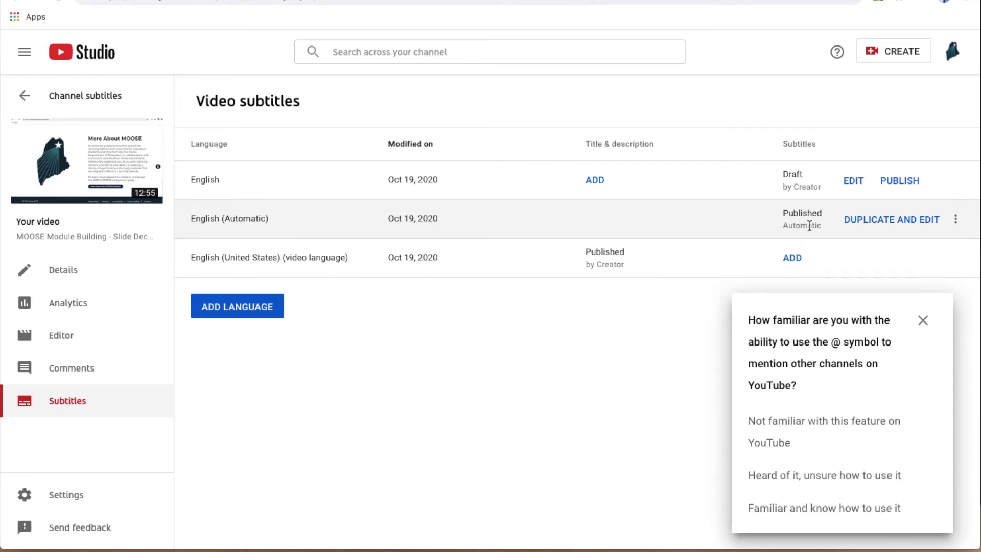
click(883, 218)
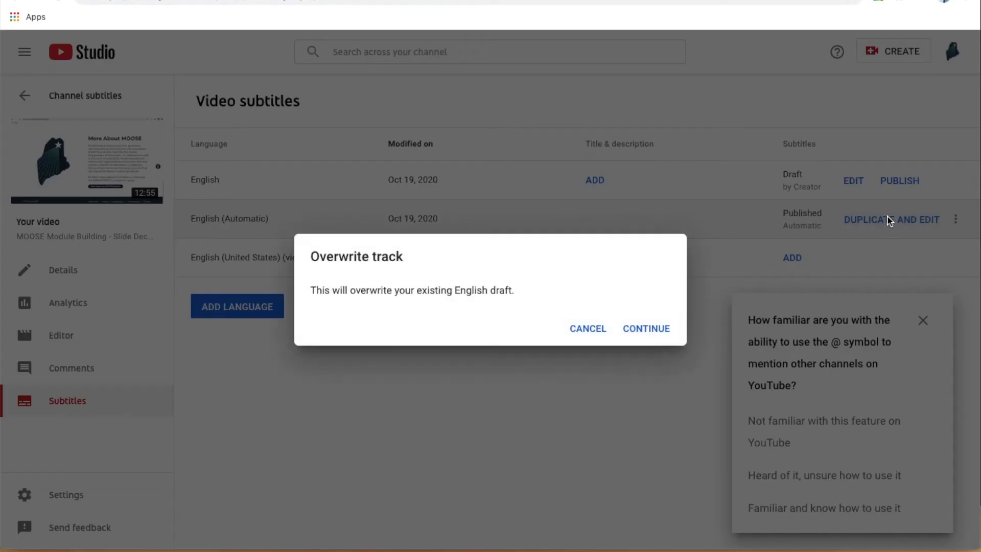
click(645, 329)
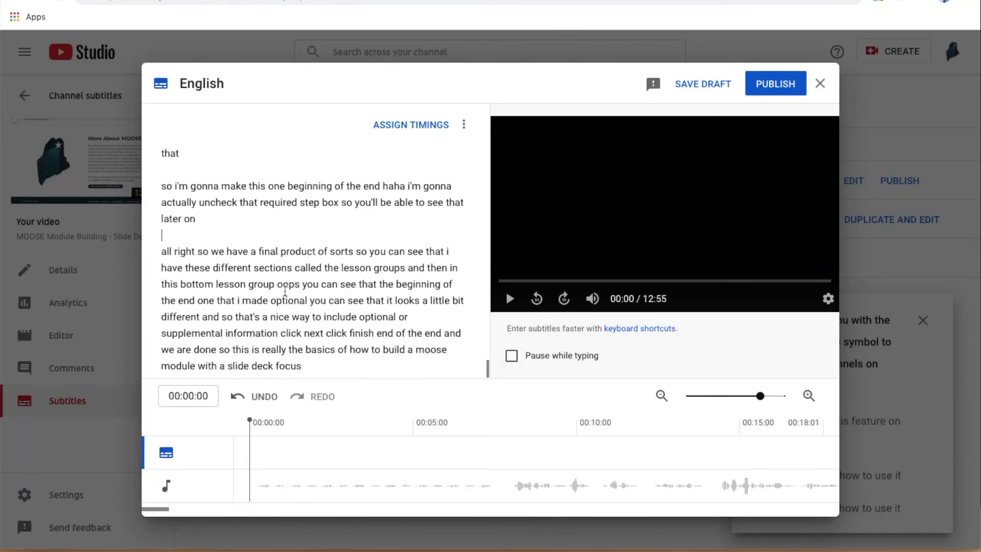
Play the video alongside the caption transcript and pause at the first caption
click(437, 349)
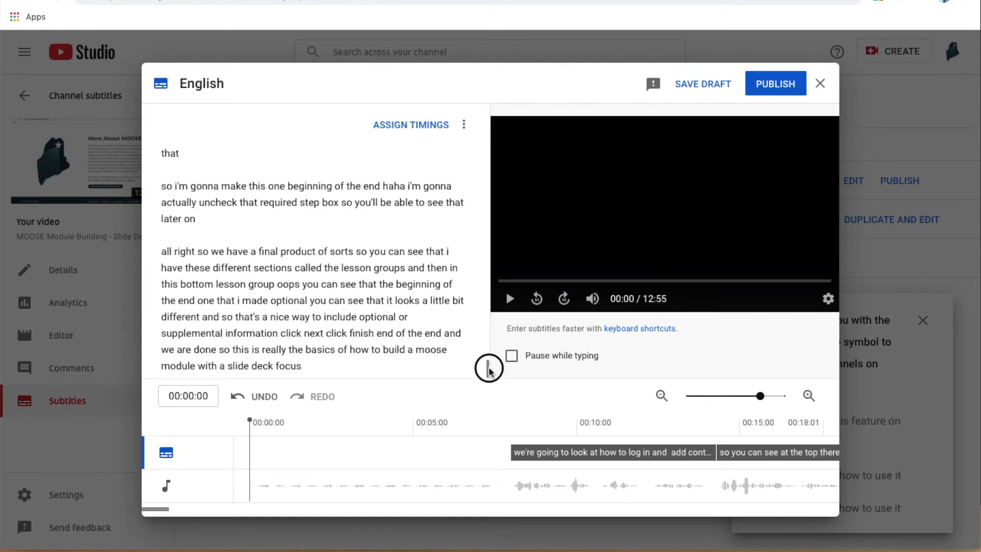
drag(485, 362, 478, 146)
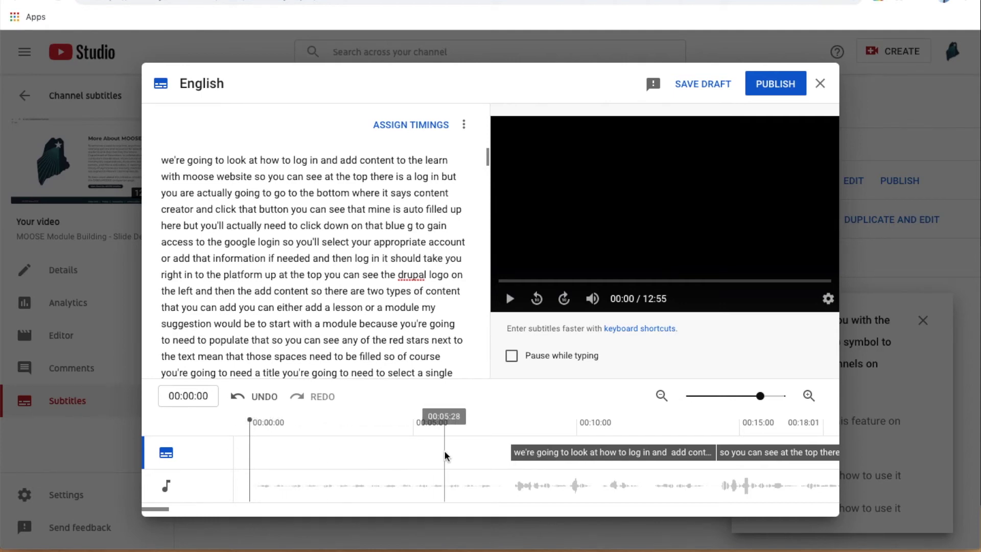
key(shift+space)
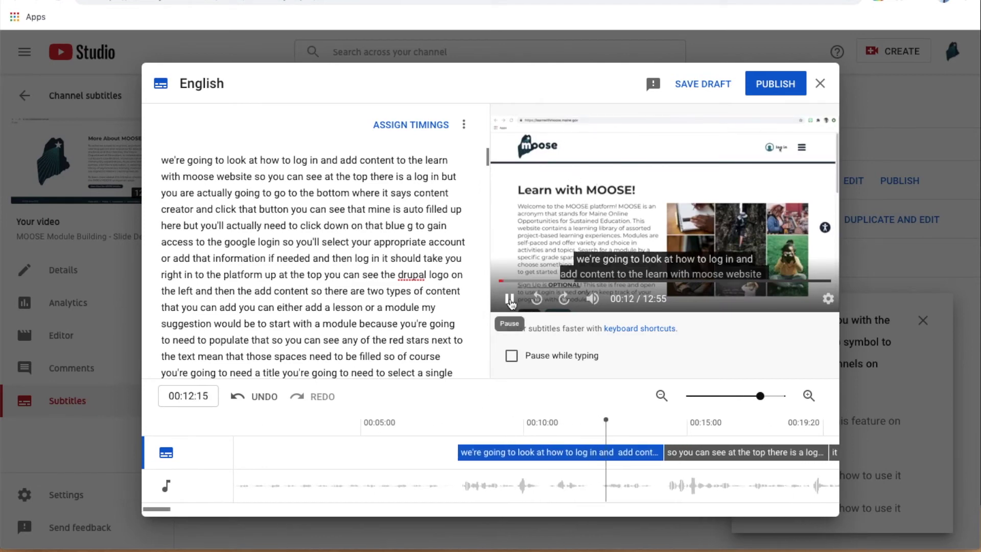
click(509, 299)
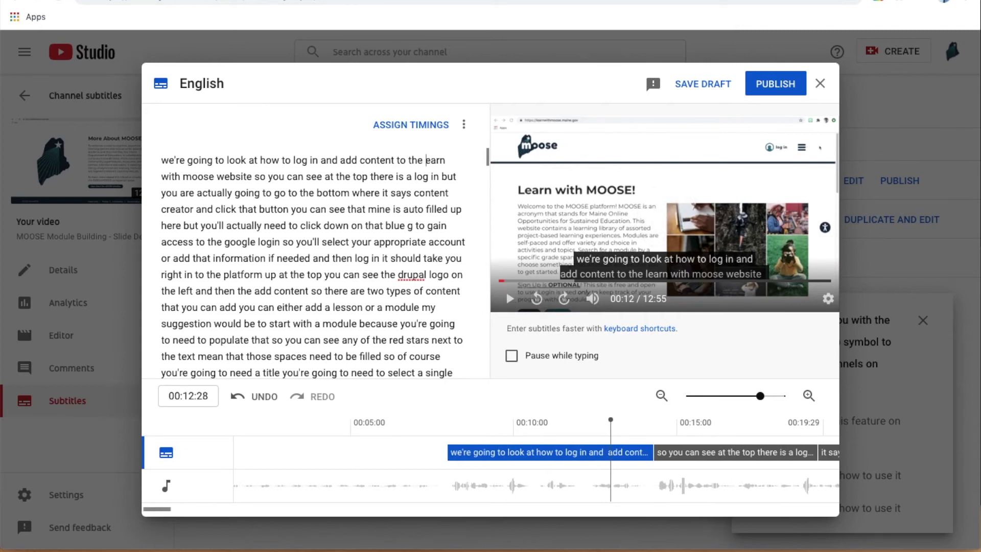
Correct the first caption to 'Learn' and replace lowercase 'moose' with 'MOOSE'
text(L)
key(BackSpace)
key(BackSpace)
key(BackSpace)
key(Delete)
key(Delete)
text(MOO)
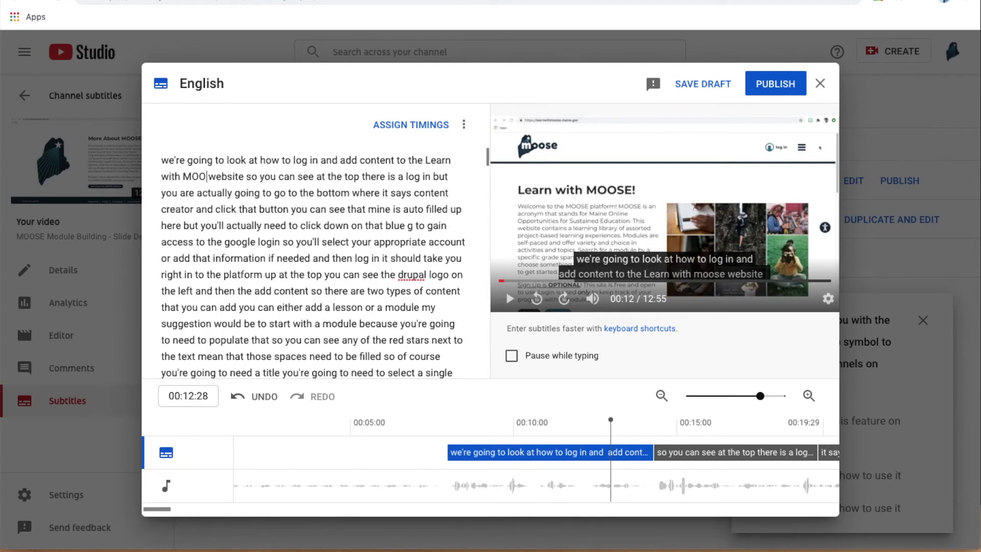
text(SE)
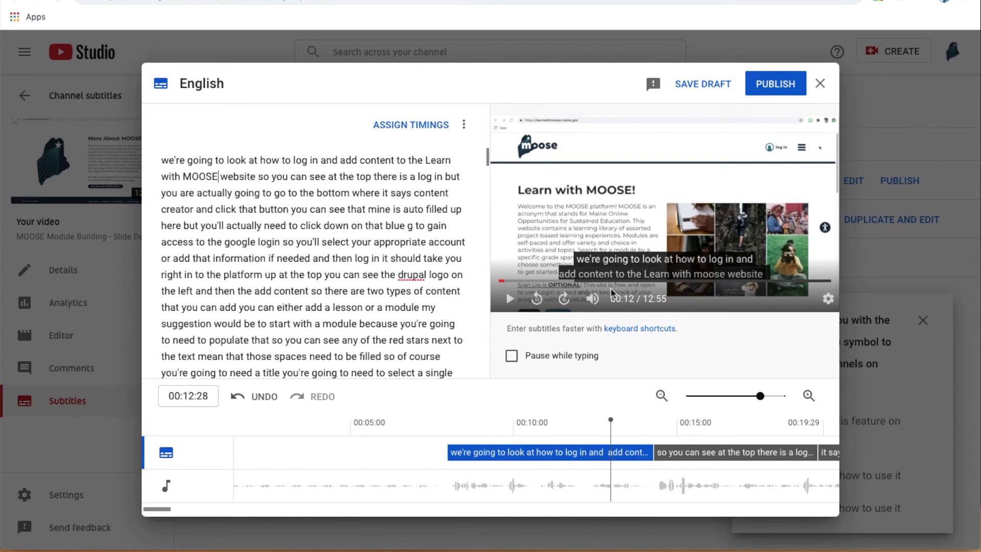
Resume playback to review the captions and search the transcript for 'i'
click(510, 299)
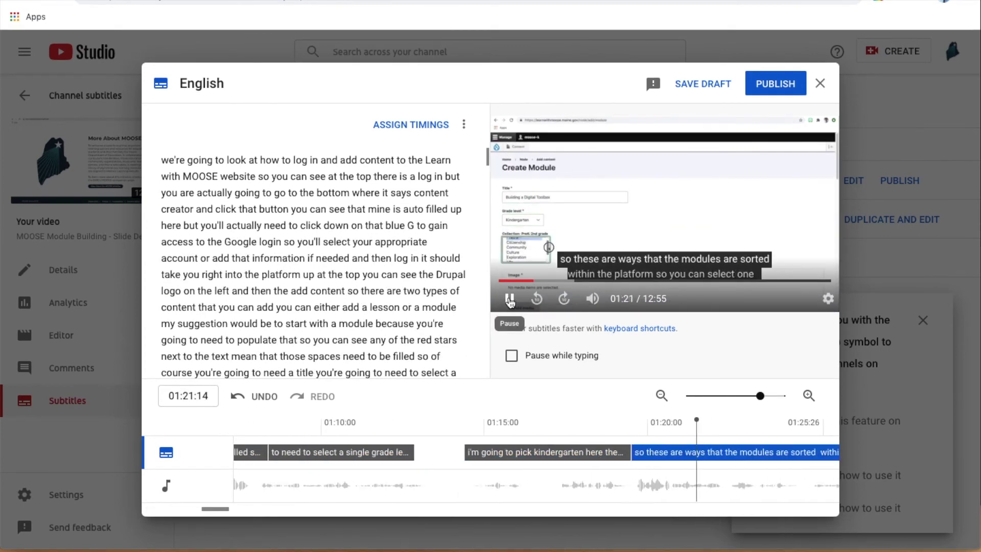
drag(487, 157, 487, 346)
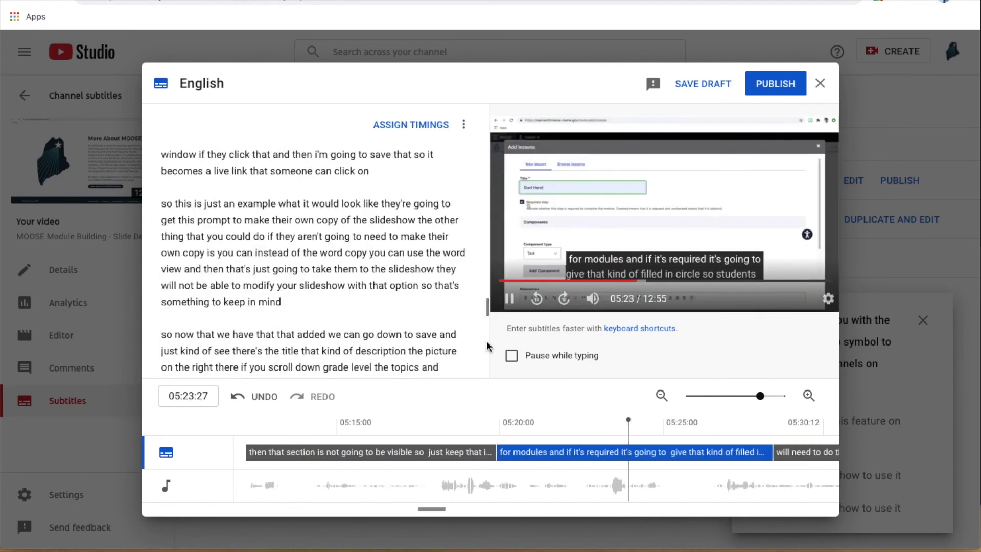
scroll(483, 325, down, 4)
scroll(333, 325, up, 10)
scroll(332, 325, down, 3)
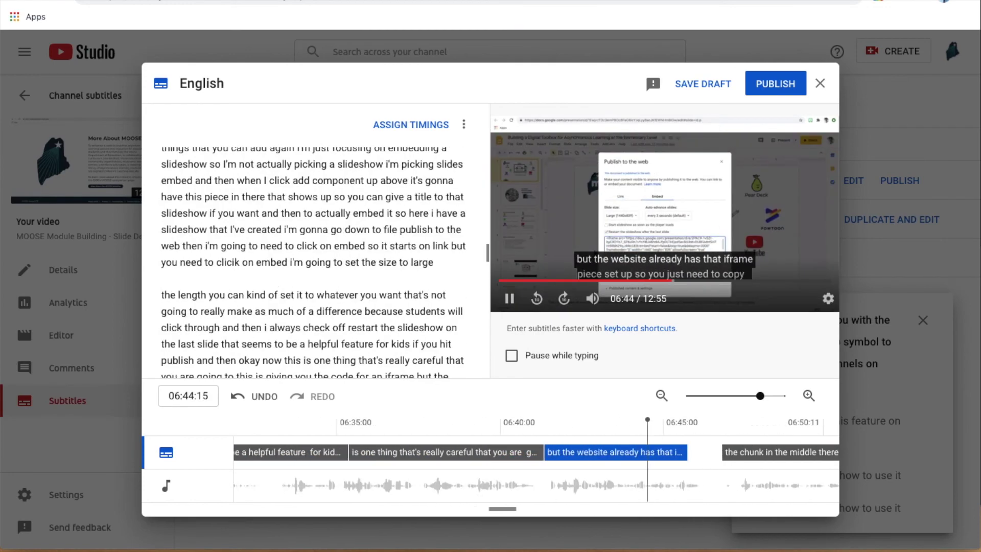
key(ctrl+f)
text(i)
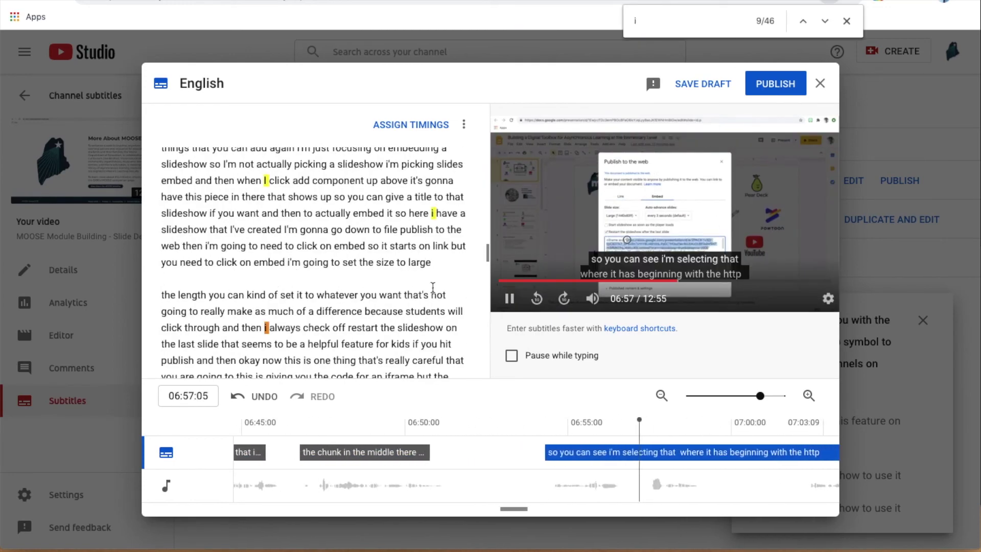
Capitalise the lowercase 'i' words, such as 'then I always' and 'what I want'
click(433, 213)
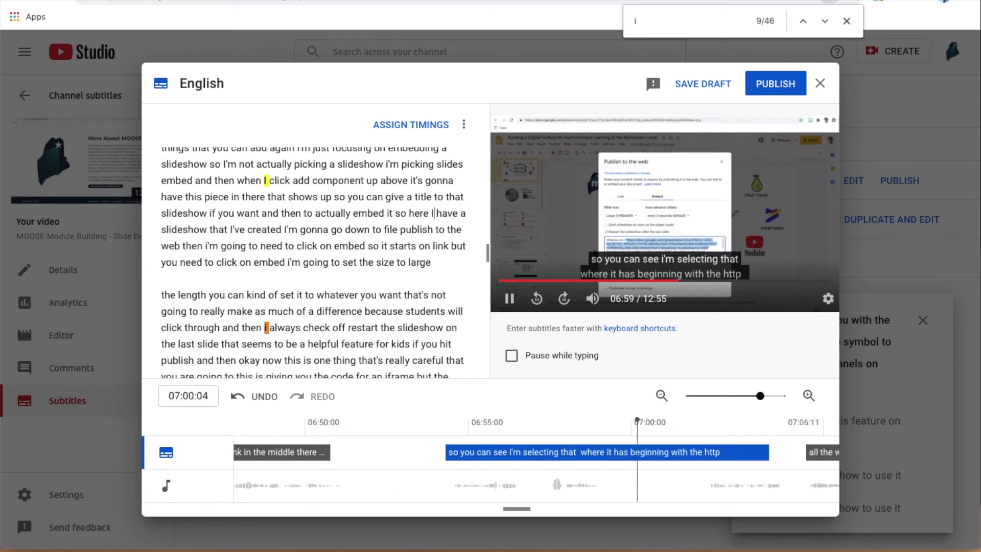
click(267, 327)
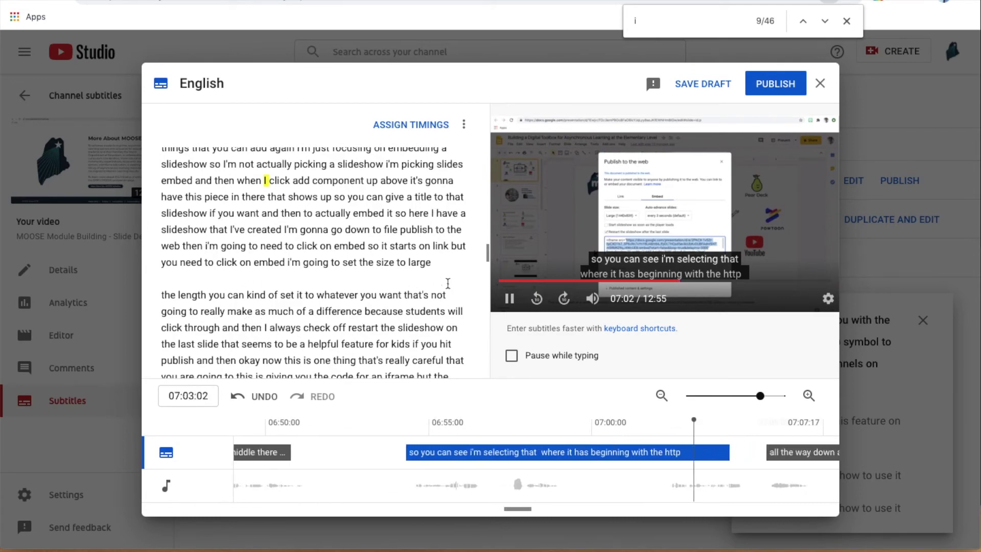
drag(488, 255, 487, 232)
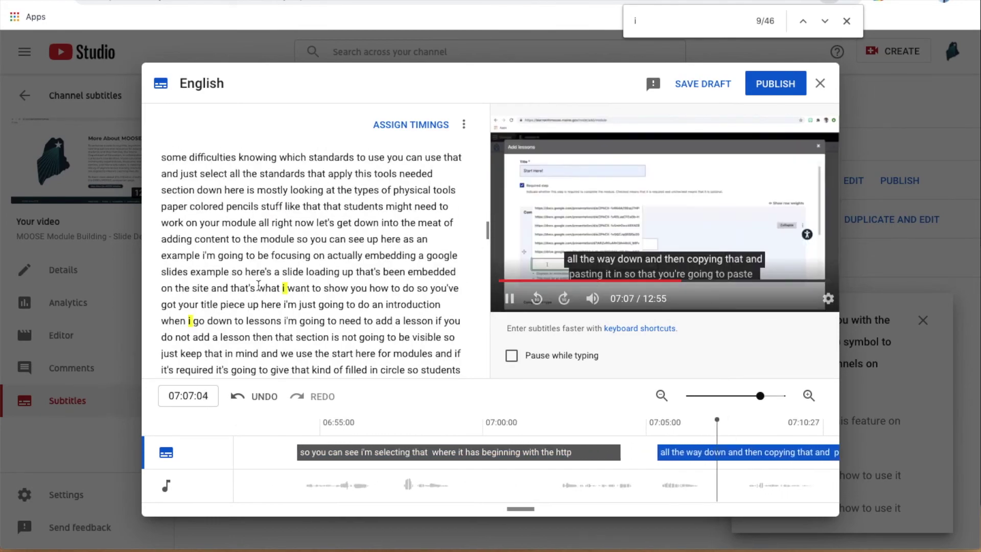
click(285, 288)
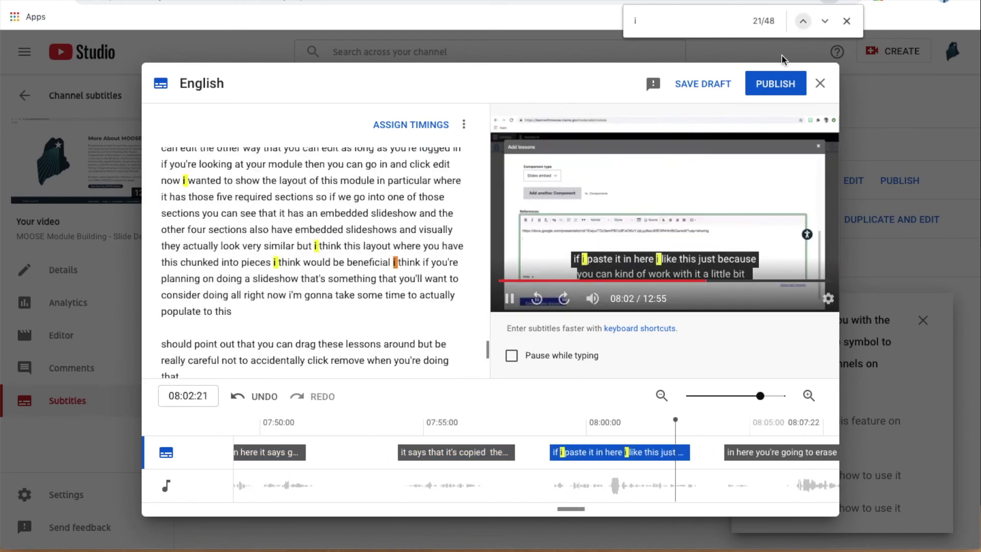
Check the remaining 'i' matches and publish the English subtitles
click(802, 21)
click(802, 21)
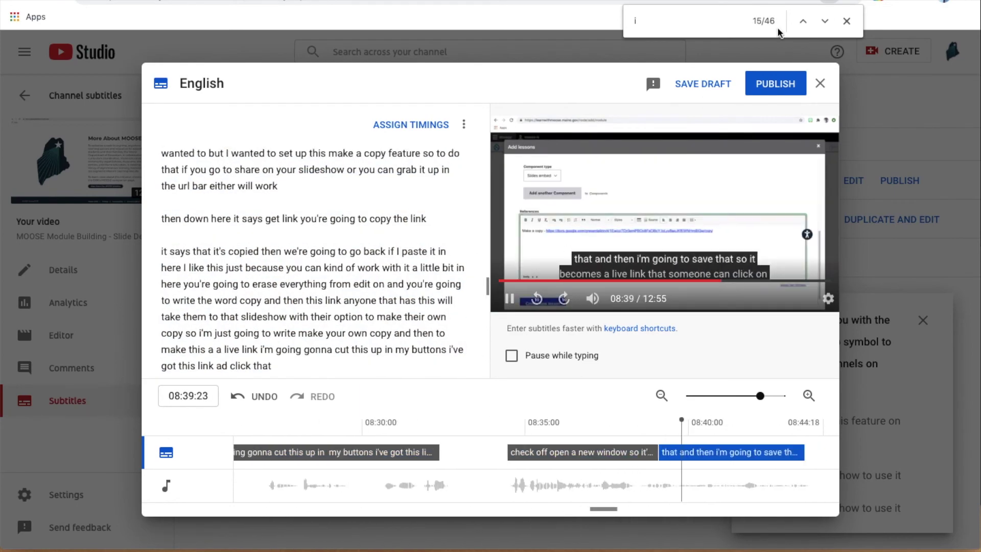
click(802, 21)
click(802, 21)
click(775, 84)
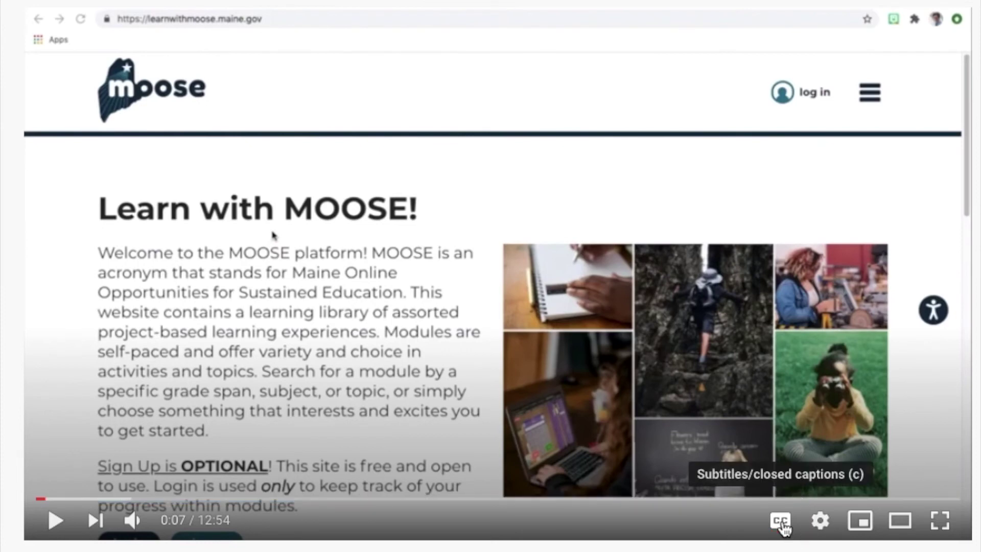
Turn on captions and play the video briefly with the corrected English track
click(781, 526)
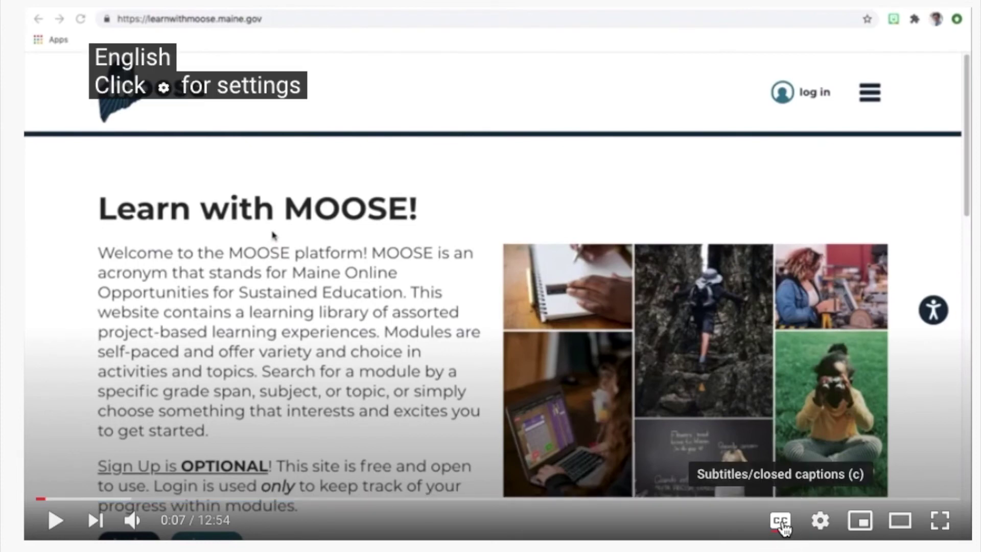
click(821, 523)
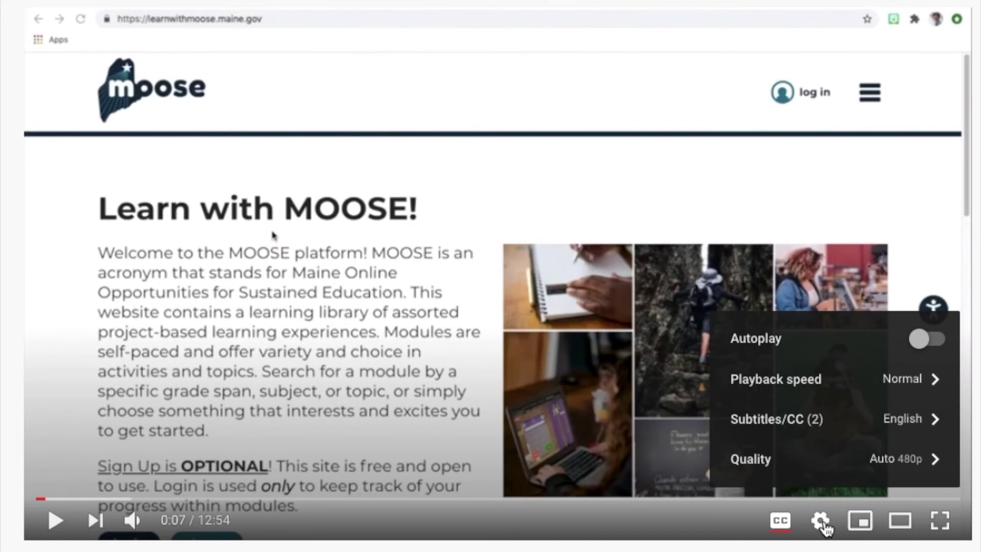
click(811, 425)
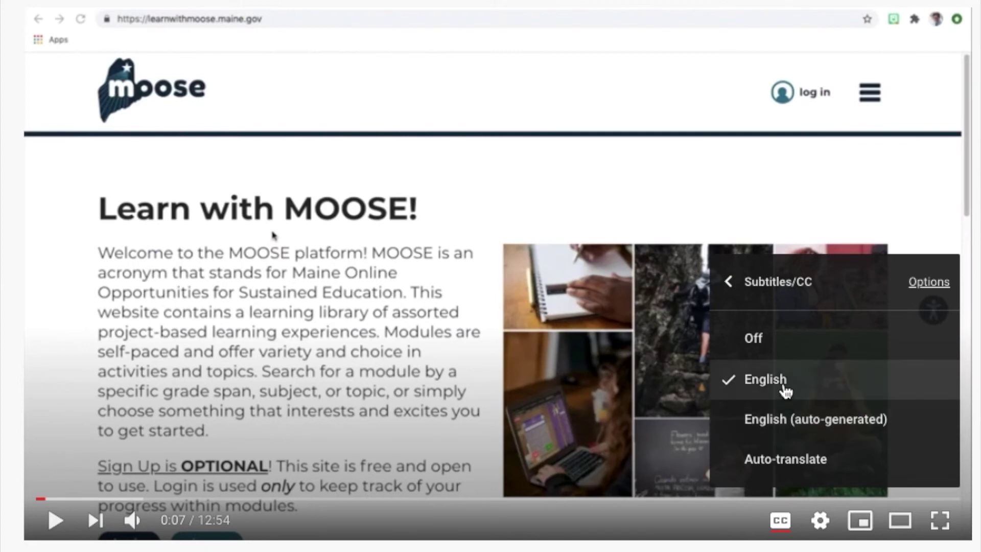
click(670, 196)
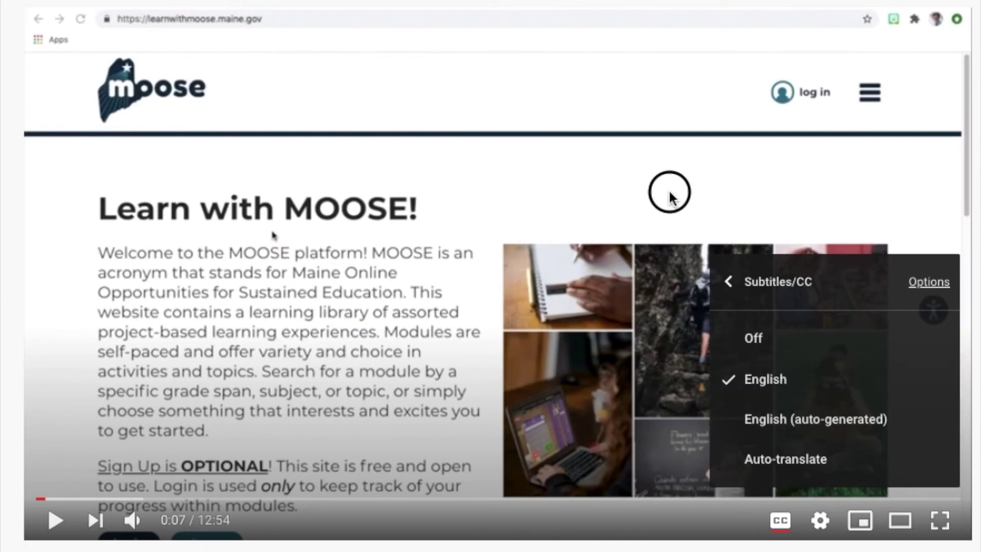
click(670, 196)
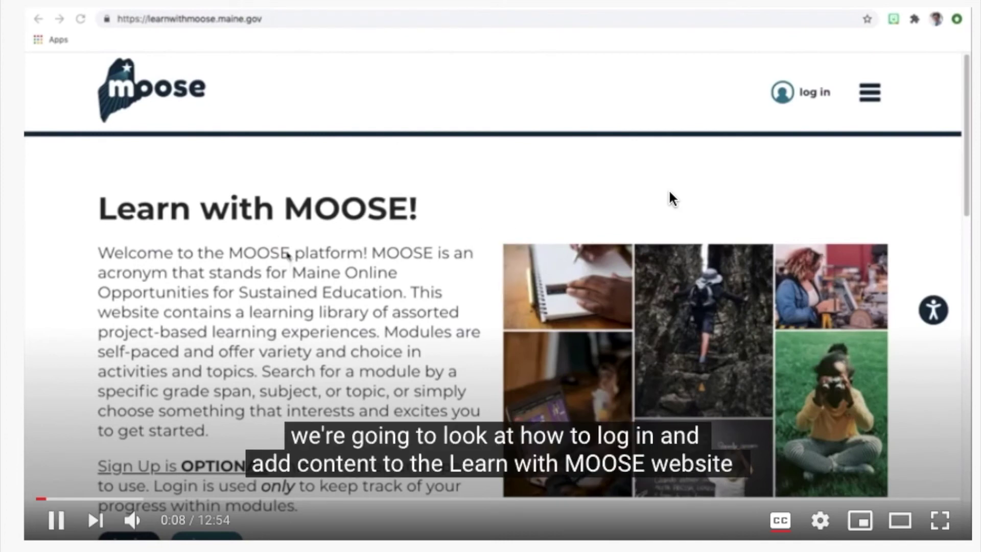
key(space)
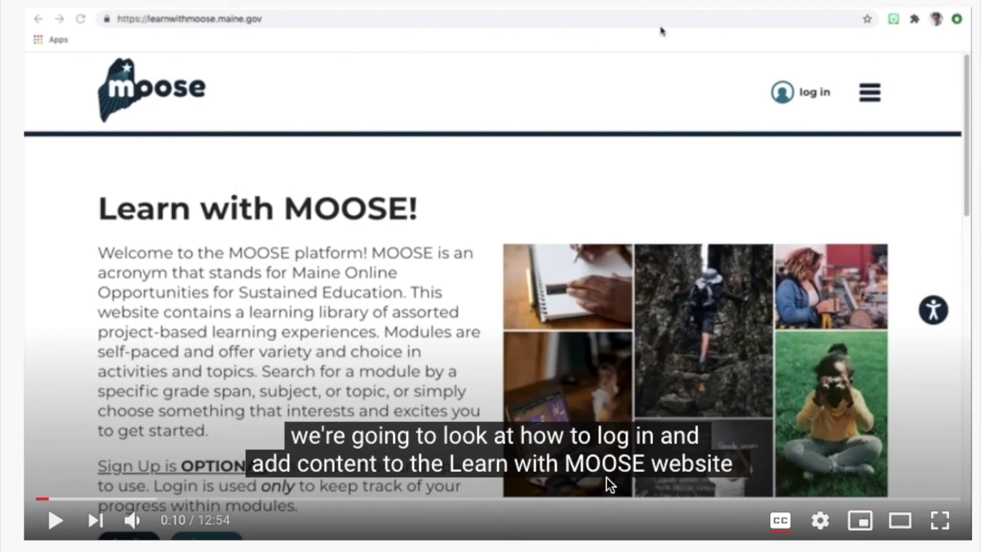
Switch the subtitles to English (auto-generated) to compare
click(820, 520)
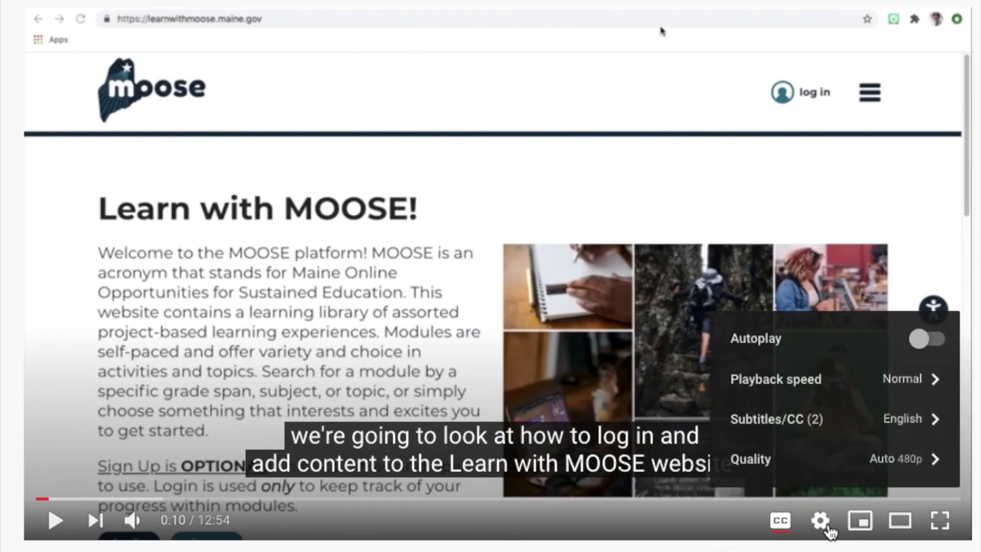
click(795, 418)
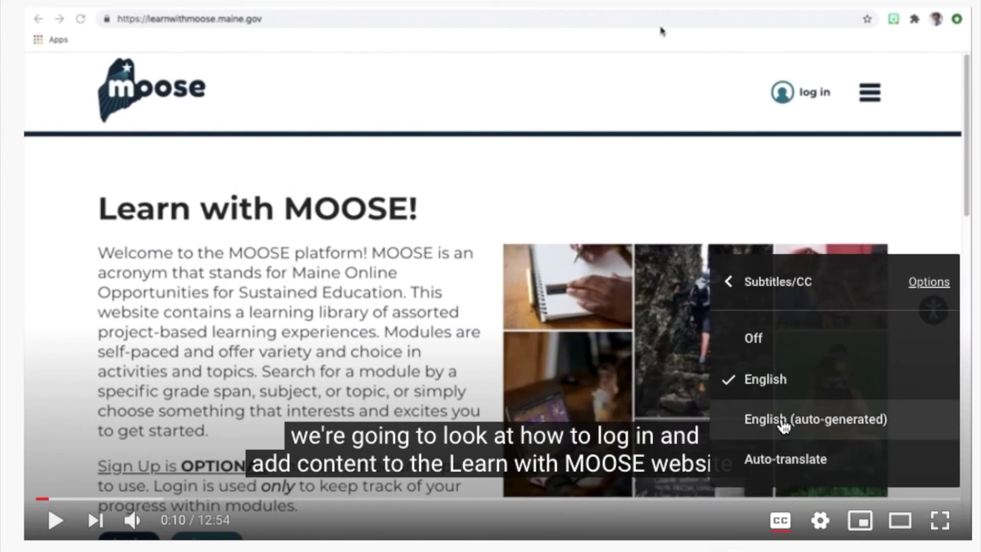
click(769, 431)
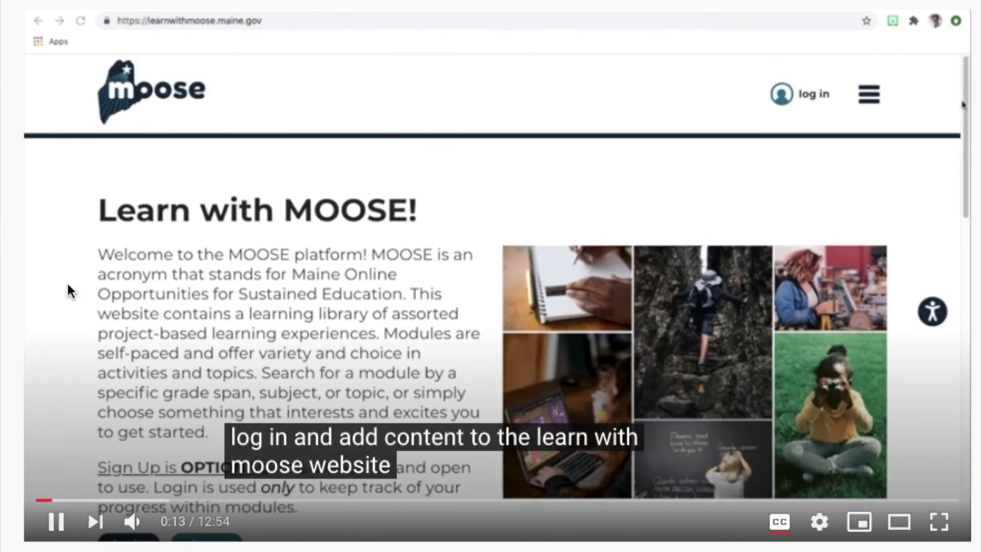
click(70, 286)
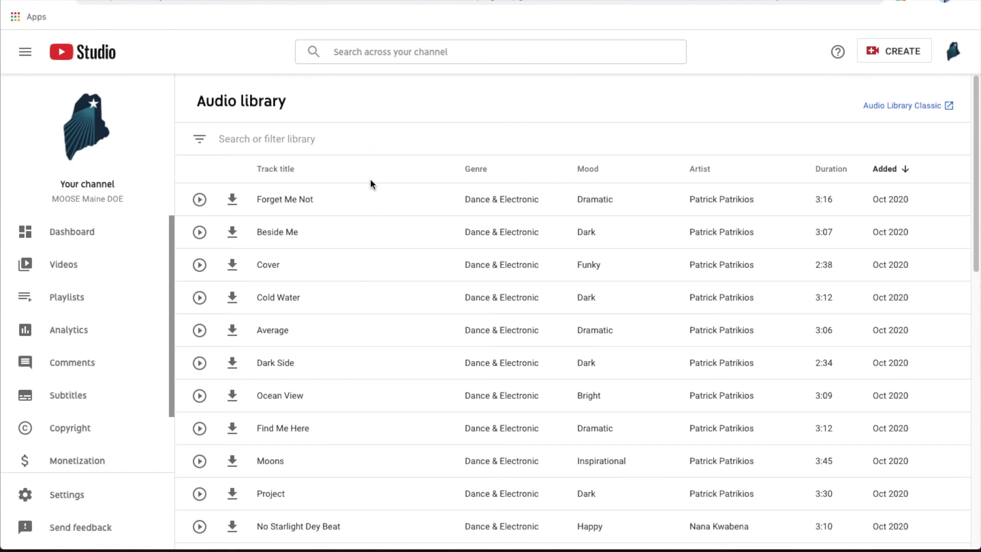
Preview Dark Side, then filter the Audio library to the Children's genre
click(200, 363)
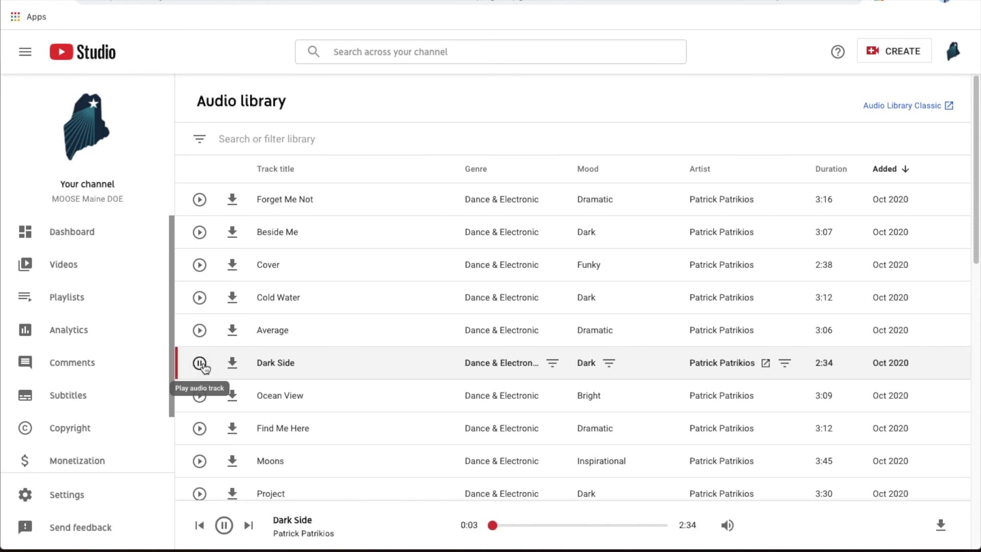
click(200, 363)
click(324, 139)
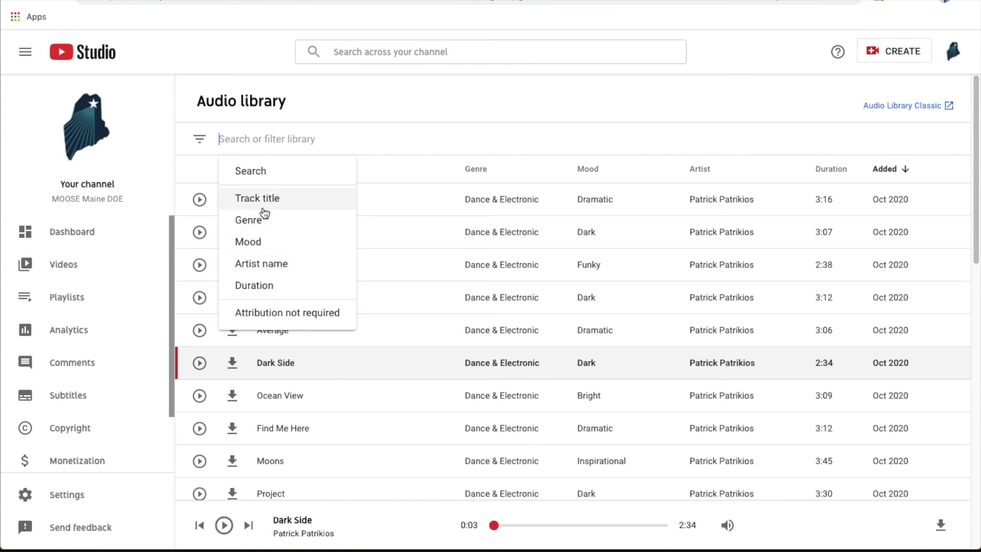
click(262, 226)
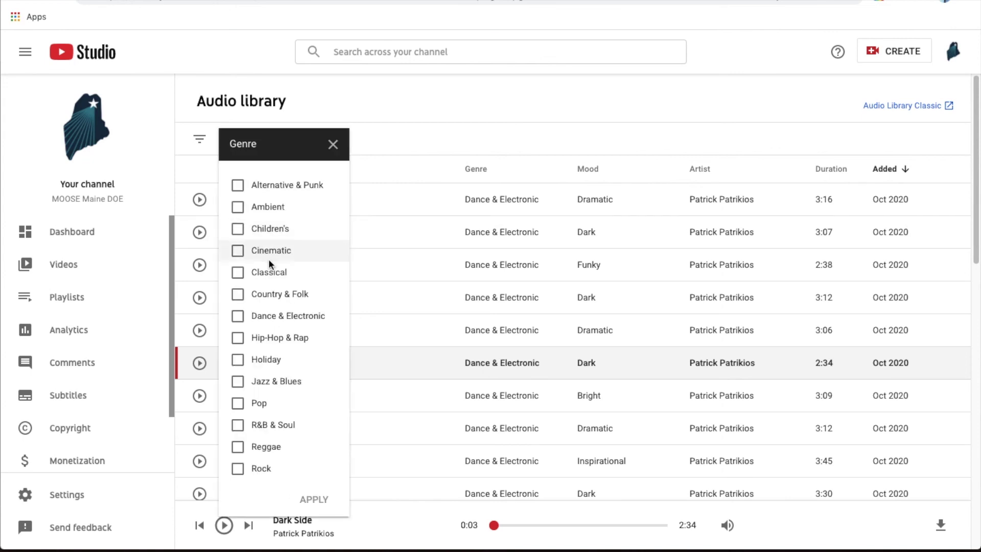
click(238, 228)
click(315, 500)
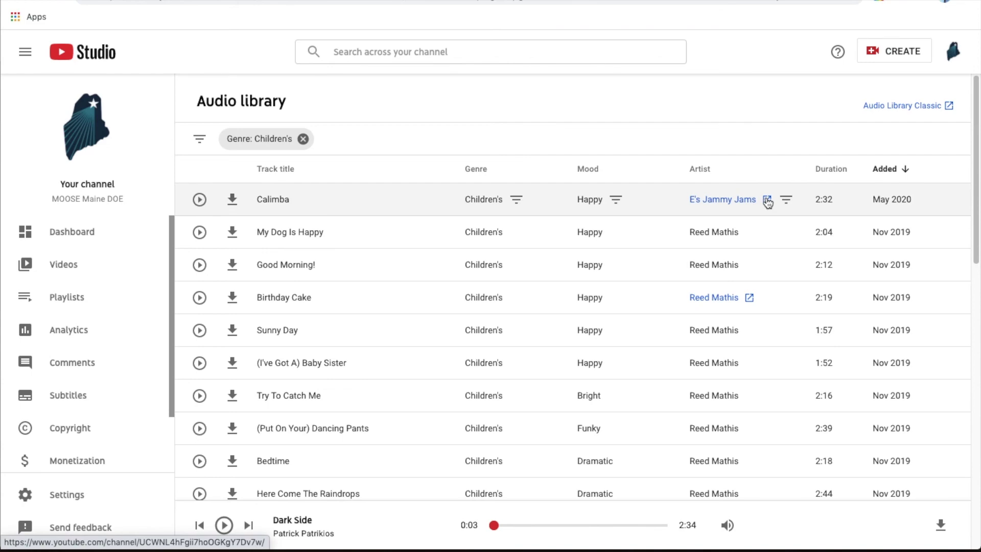
Check the artist's channel, sort tracks by duration, and download Goat
click(766, 200)
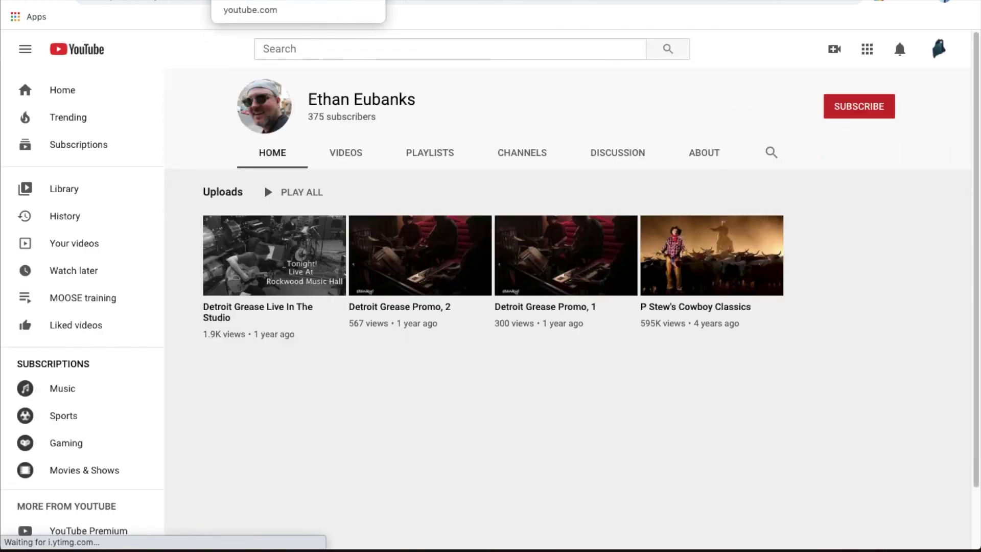
key(ctrl+w)
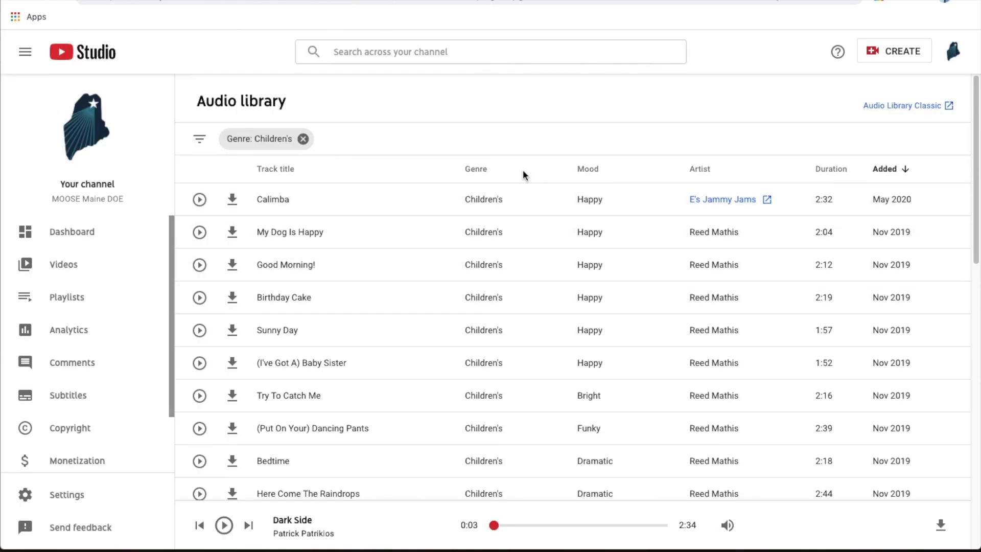
click(836, 175)
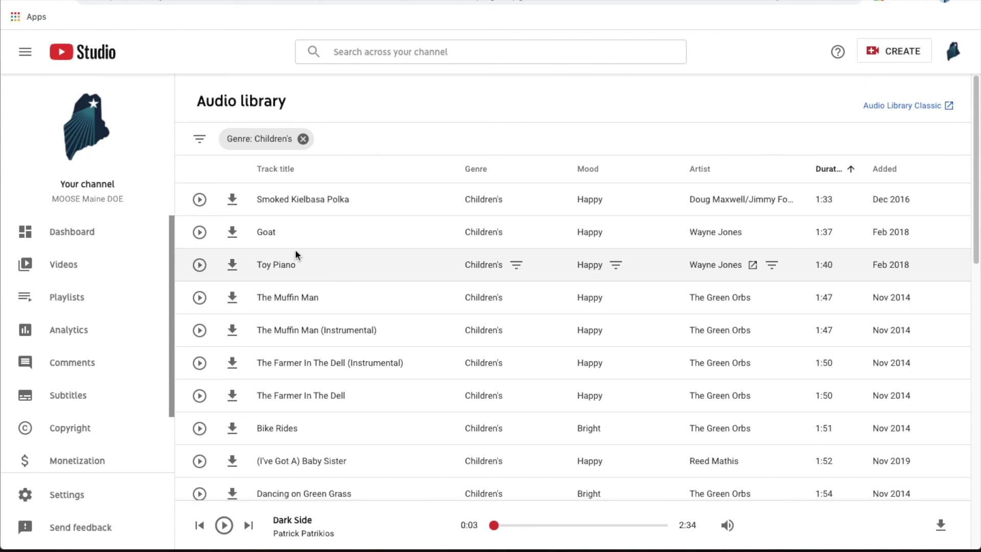
click(232, 233)
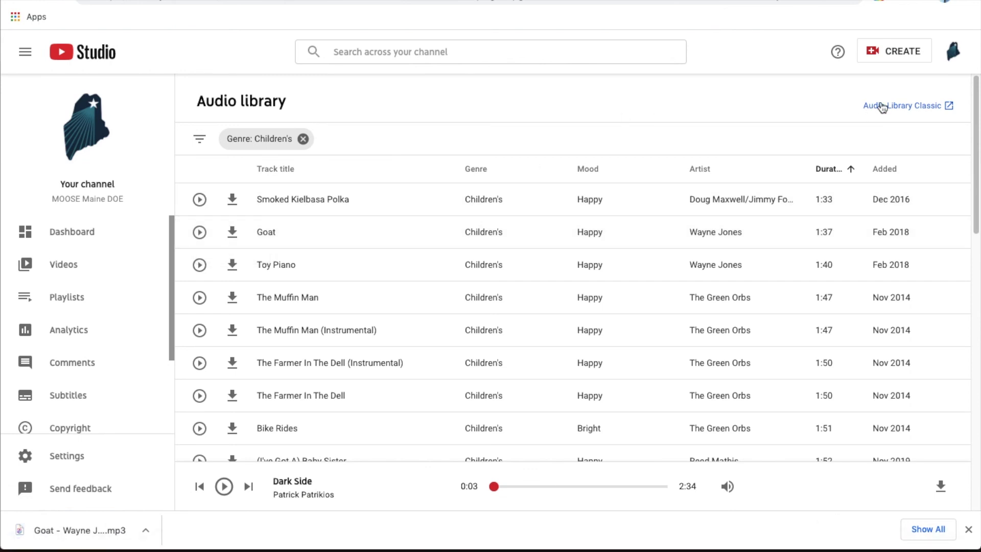
click(882, 107)
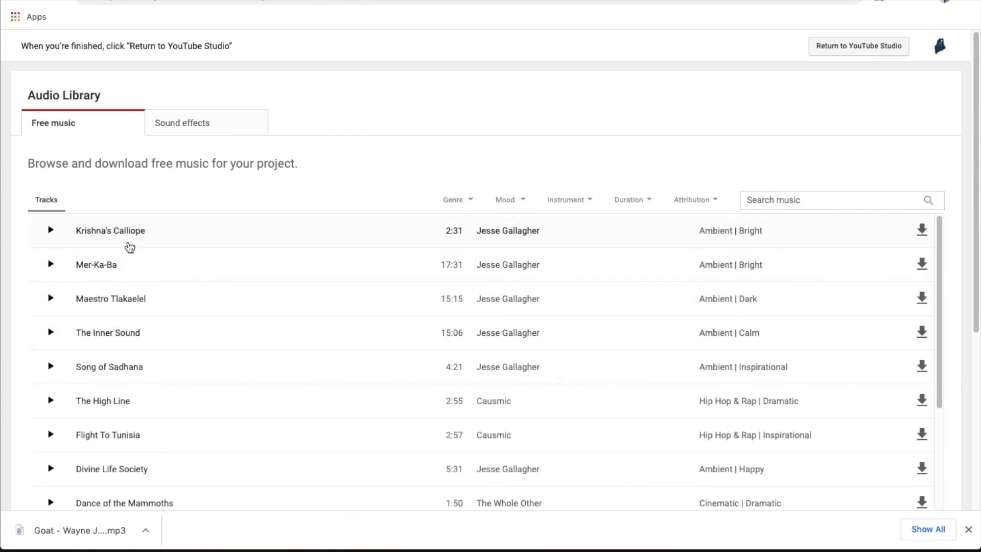
Search the classic library's sound effects for 'car'
click(202, 132)
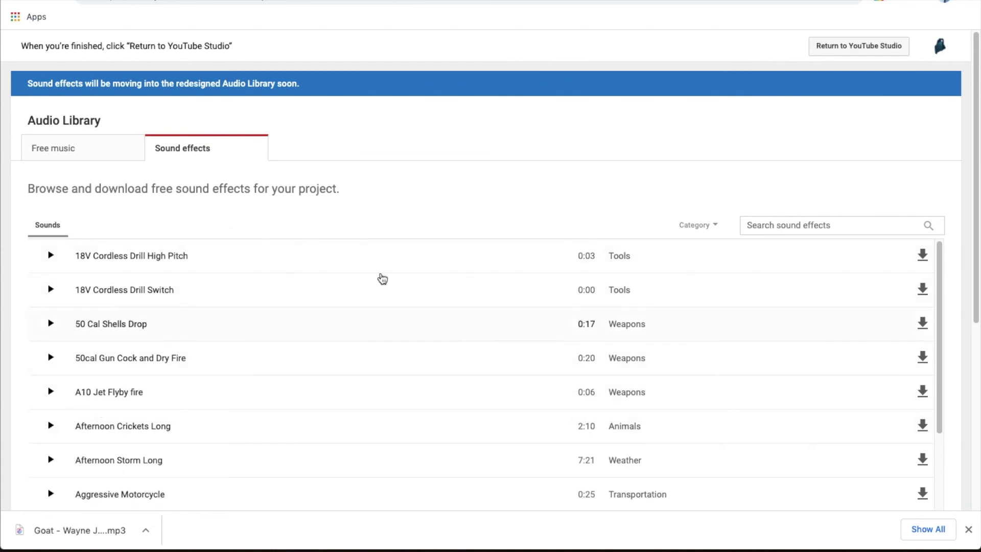
click(777, 229)
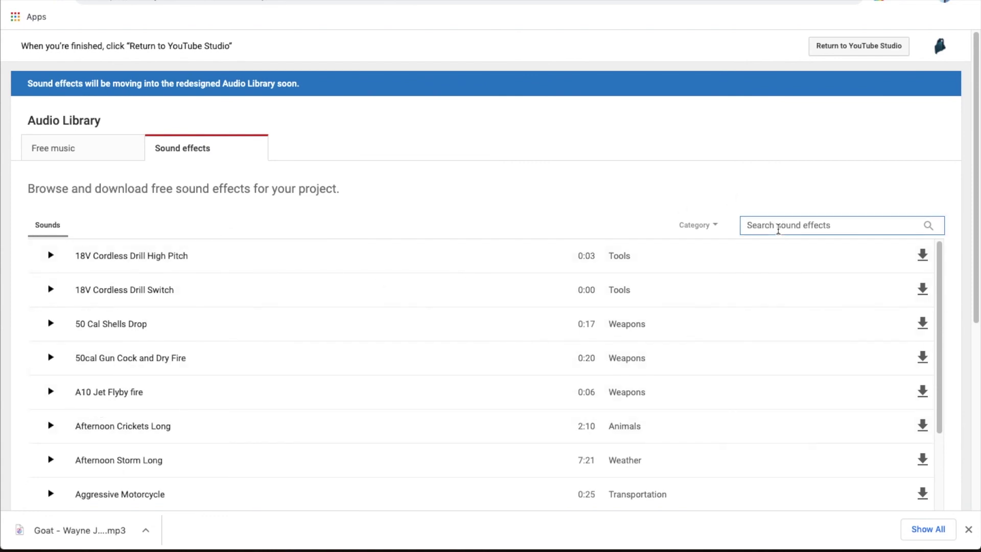
text(car)
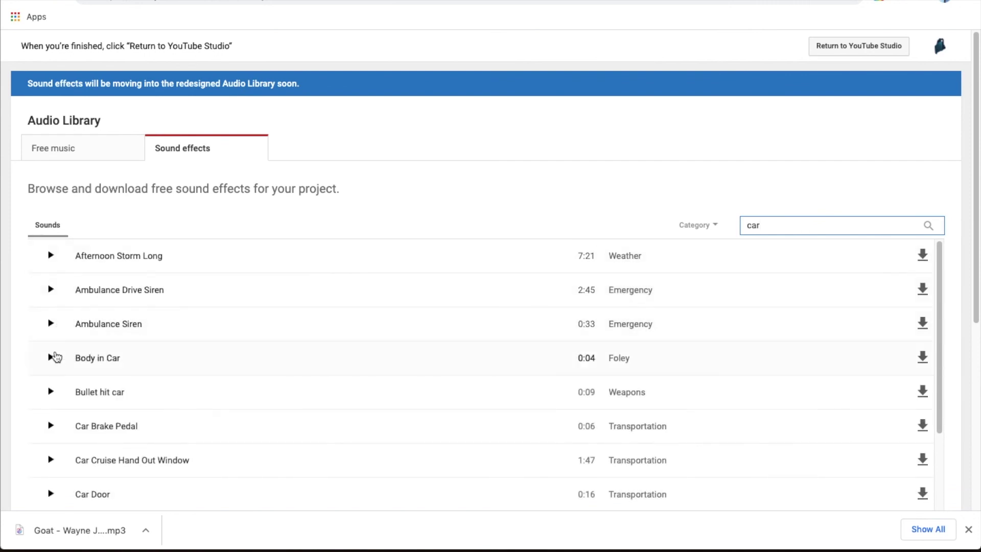
Preview the Car Brake Pedal and Car Door sound effects
click(51, 426)
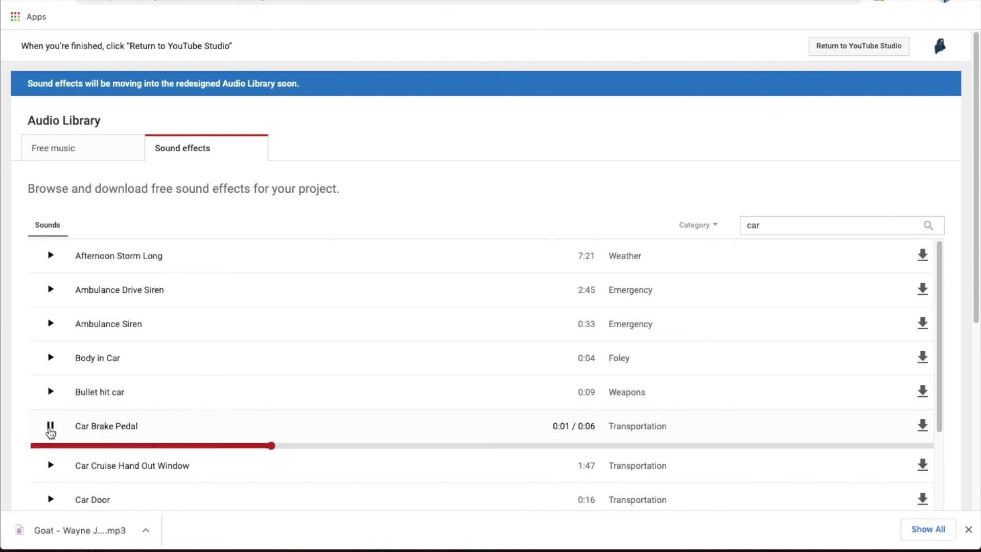
click(51, 428)
click(50, 495)
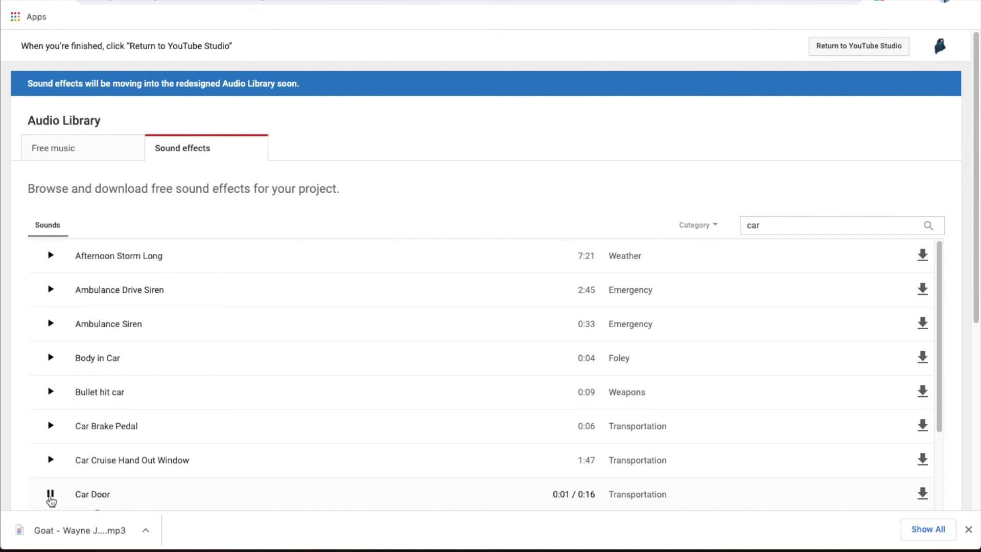
click(51, 496)
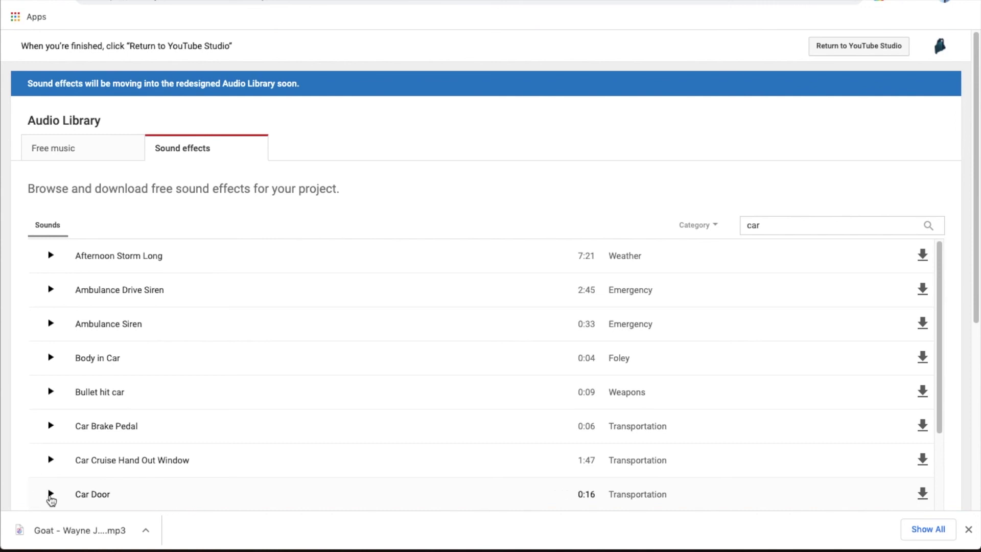